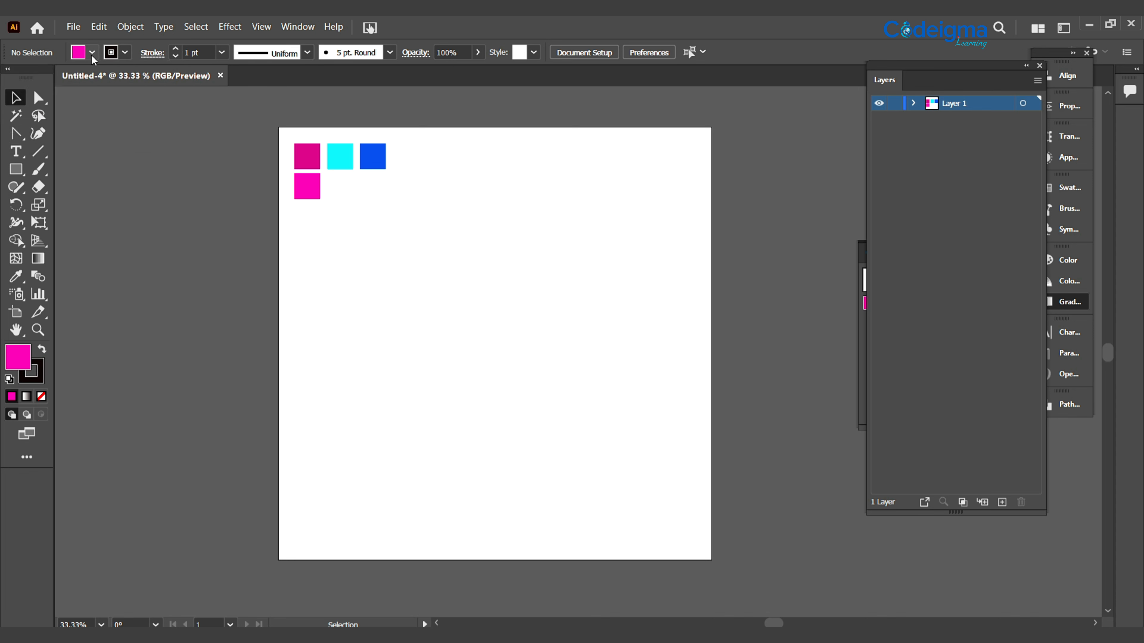
# Step: Set the fill to None and move the four colour squares off the artboard to its left side
pyautogui.click(10, 78)
pyautogui.click(58, 167)
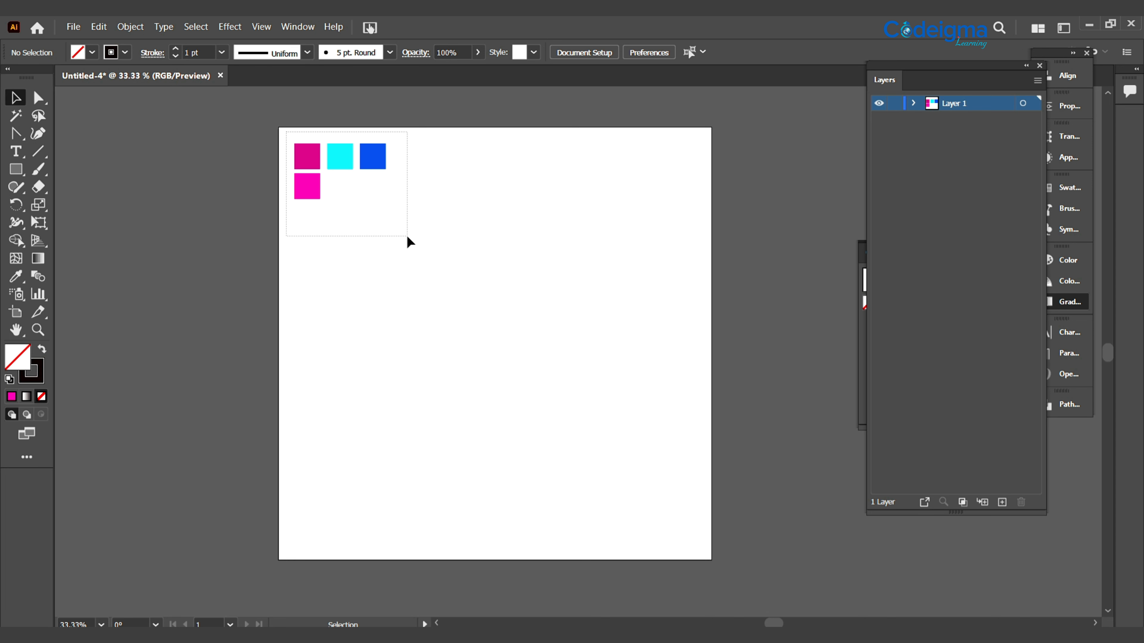
pyautogui.moveTo(408, 242); pyautogui.dragTo(408, 242)
pyautogui.moveTo(367, 152); pyautogui.dragTo(229, 151)
pyautogui.click(90, 171)
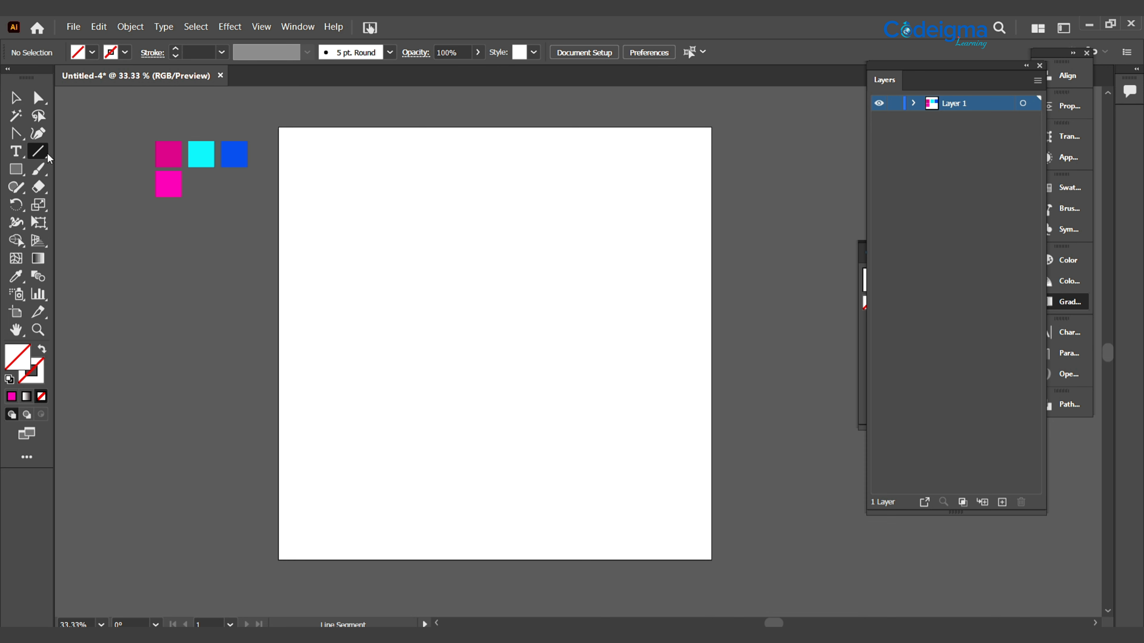
# Step: Draw a vertical line with a black 1 pt stroke and copy it into two parallel pairs across the artboard
pyautogui.click(125, 52)
pyautogui.click(45, 82)
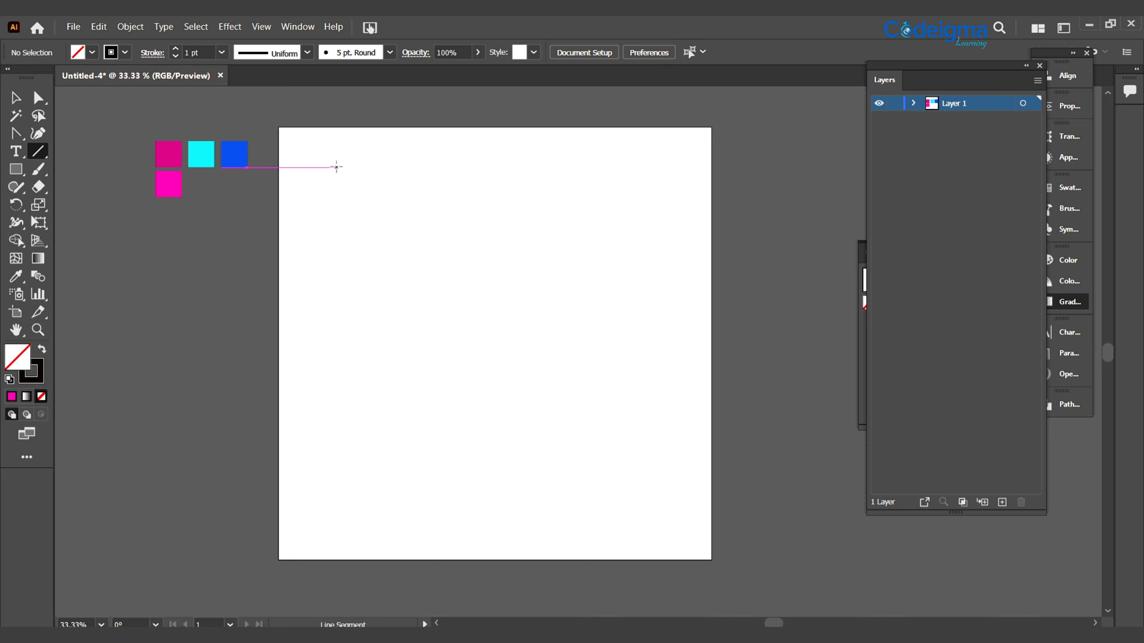
pyautogui.moveTo(336, 167); pyautogui.dragTo(336, 533)
pyautogui.press('v')
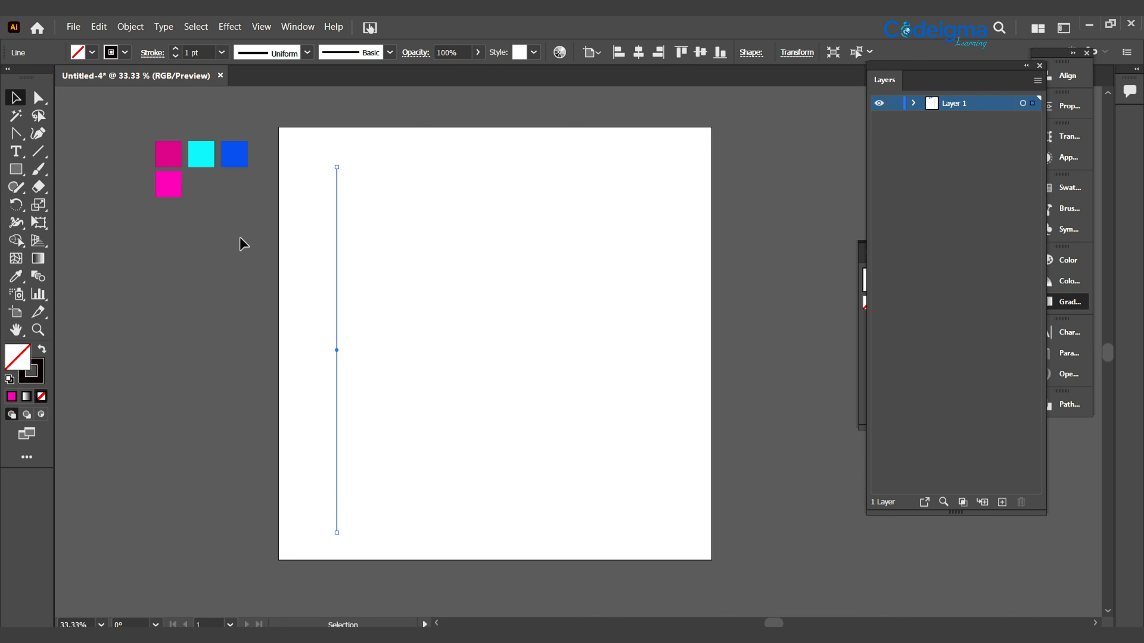
pyautogui.moveTo(338, 332); pyautogui.dragTo(390, 333)
pyautogui.moveTo(315, 396); pyautogui.dragTo(599, 472)
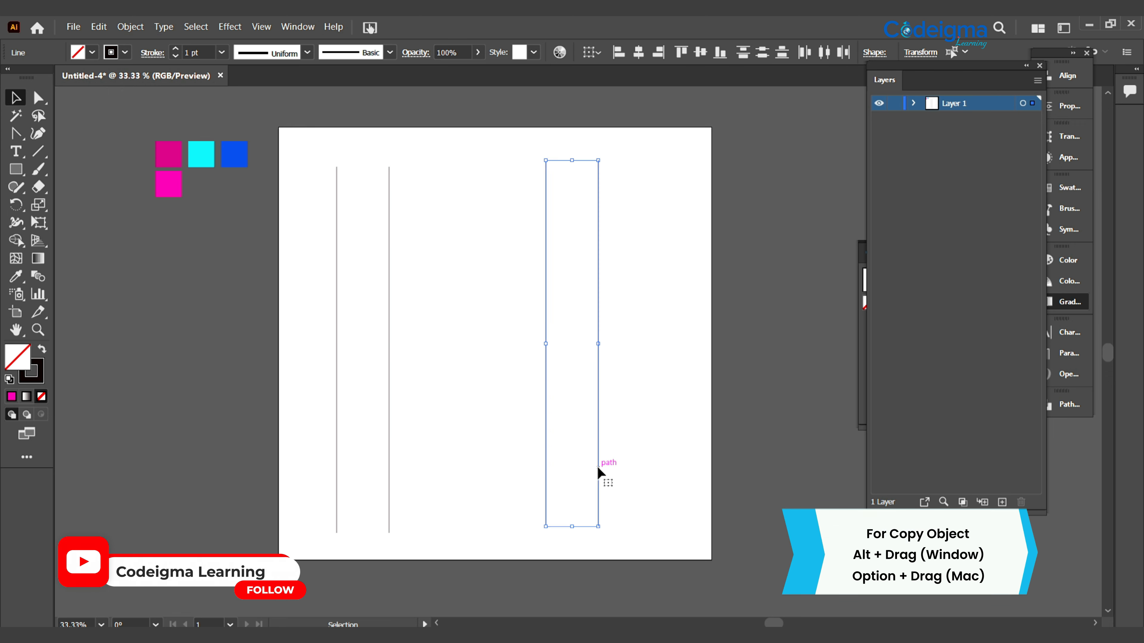
# Step: Make a copy of the right vertical pair rotated 45 degrees, plus a mirrored copy of it sloping the opposite way
pyautogui.moveTo(606, 155); pyautogui.dragTo(662, 284)
pyautogui.moveTo(663, 284); pyautogui.dragTo(581, 252)
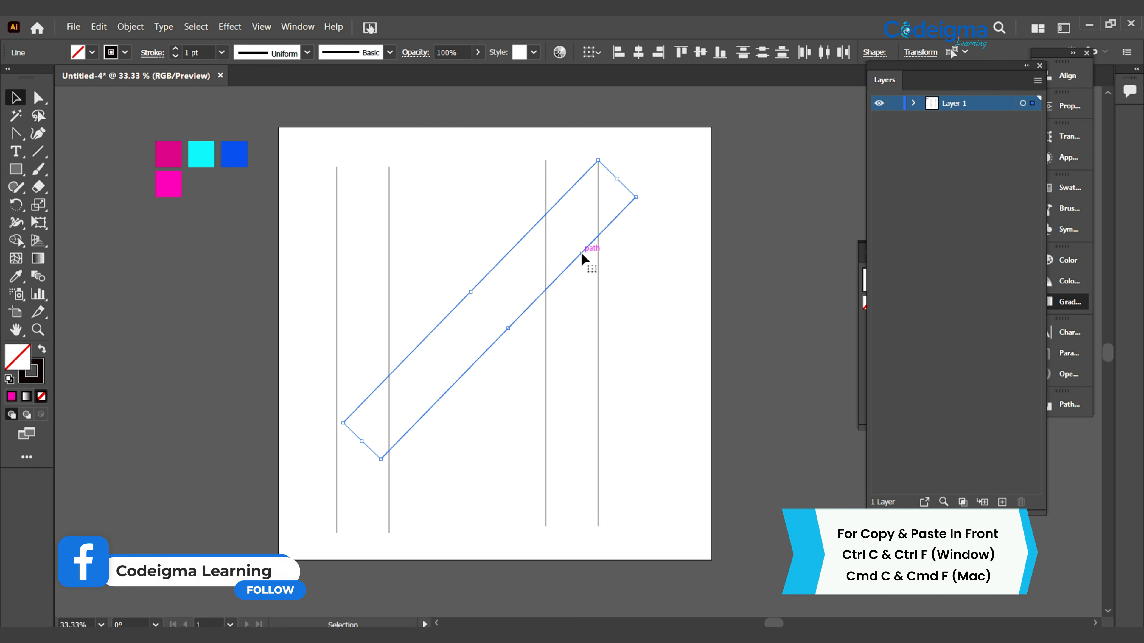
pyautogui.moveTo(638, 201); pyautogui.dragTo(412, 191)
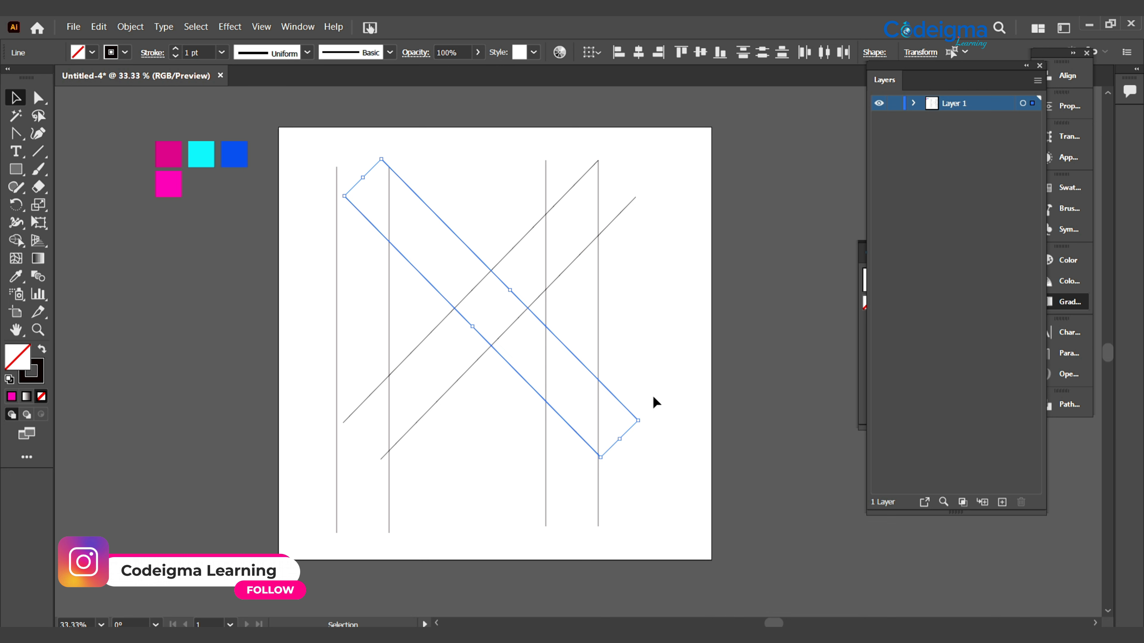
pyautogui.keyDown('shift'); pyautogui.click(388, 276); pyautogui.keyUp('shift')
pyautogui.click(668, 322)
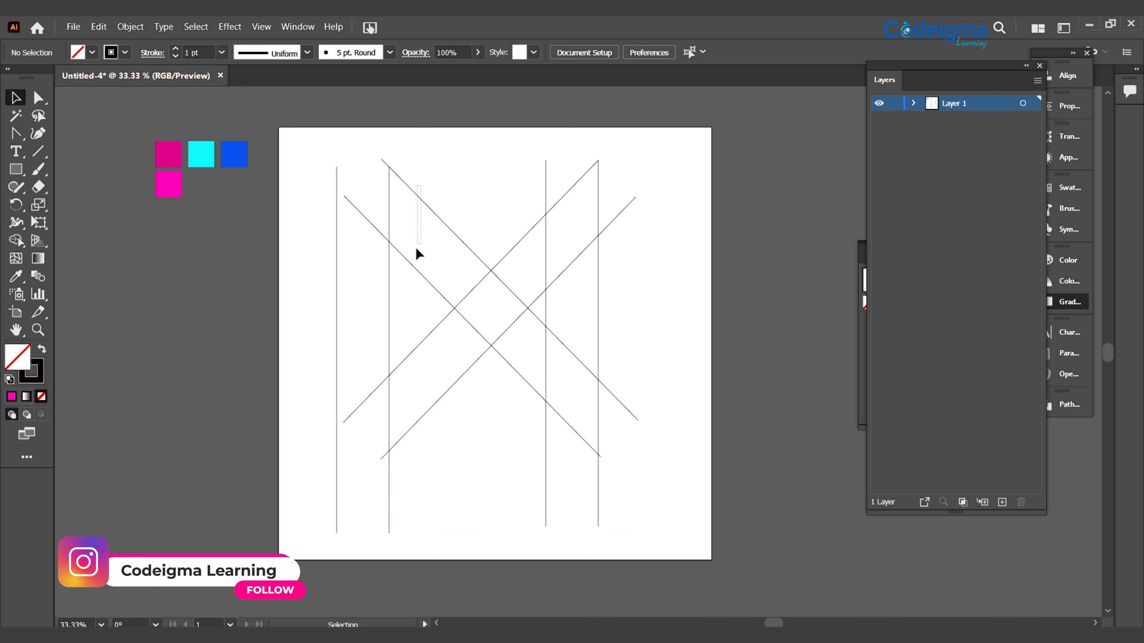
# Step: Shift the diagonal pair descending to the right so its upper end meets the top of the leftmost vertical line
pyautogui.click(412, 189)
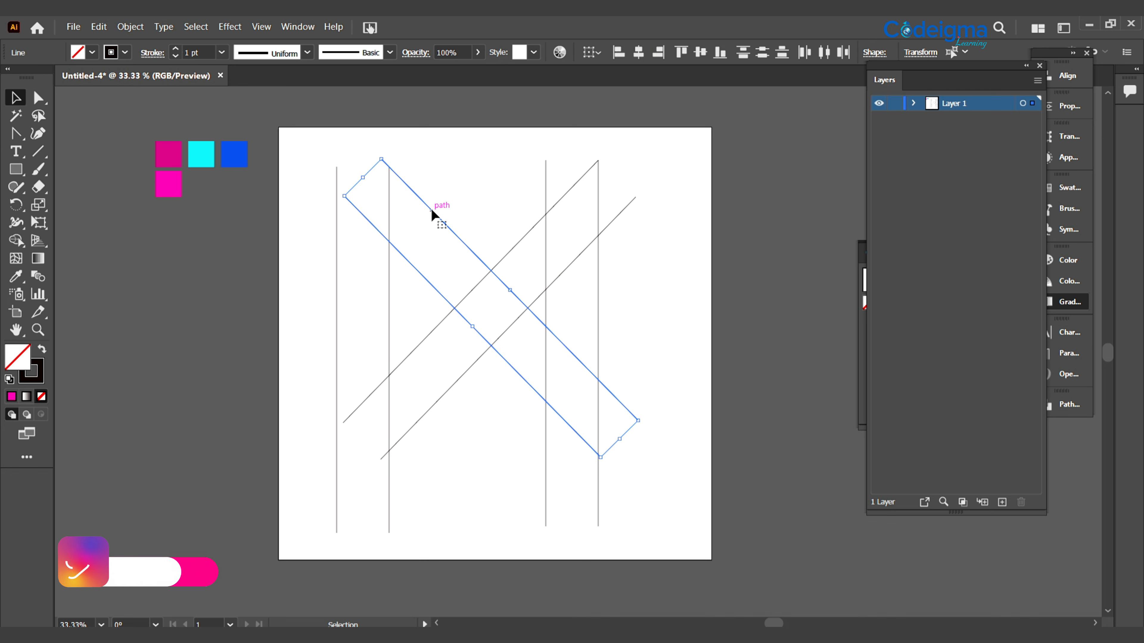
pyautogui.moveTo(430, 212); pyautogui.dragTo(384, 217)
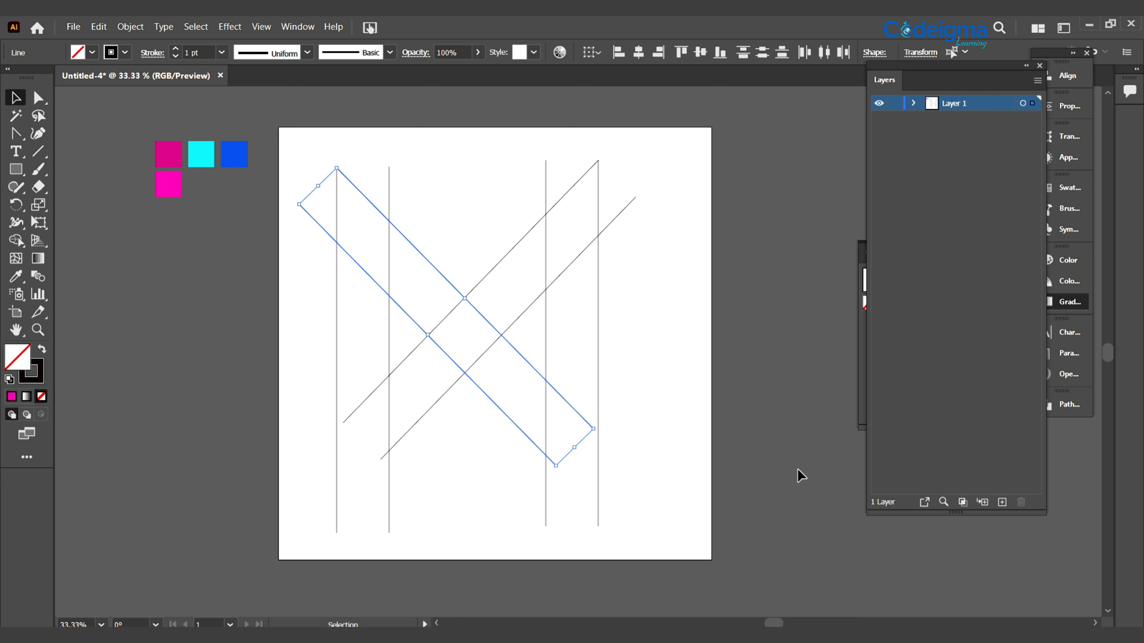
pyautogui.click(688, 455)
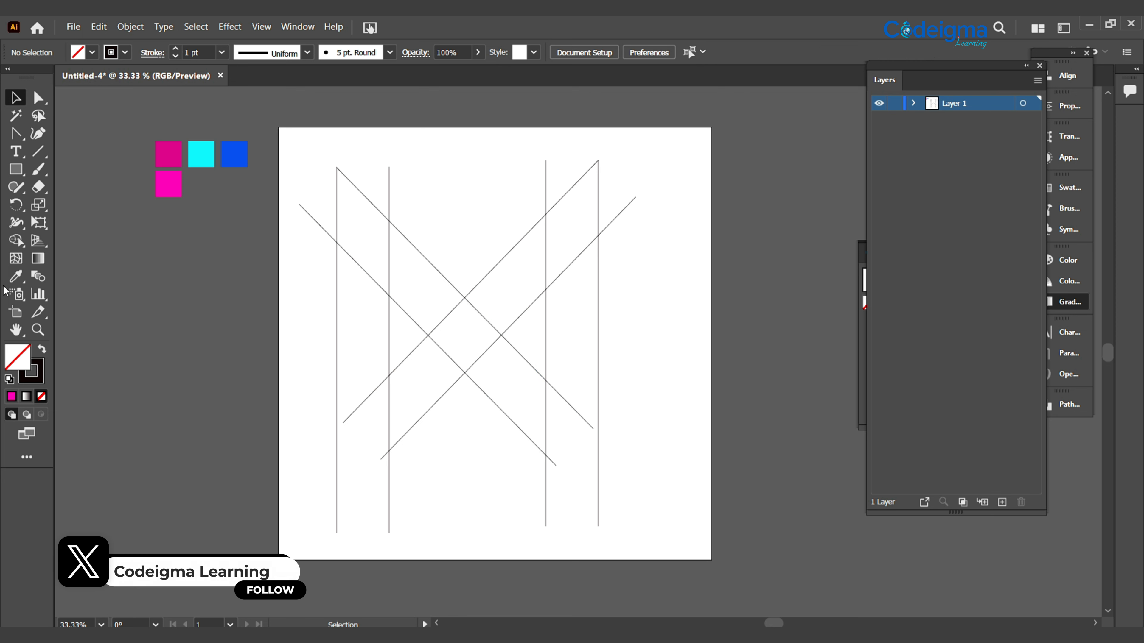
# Step: Extend the artboard's lower edge to a height of about 1121 px and stretch the four vertical lines downwards
pyautogui.click(23, 313)
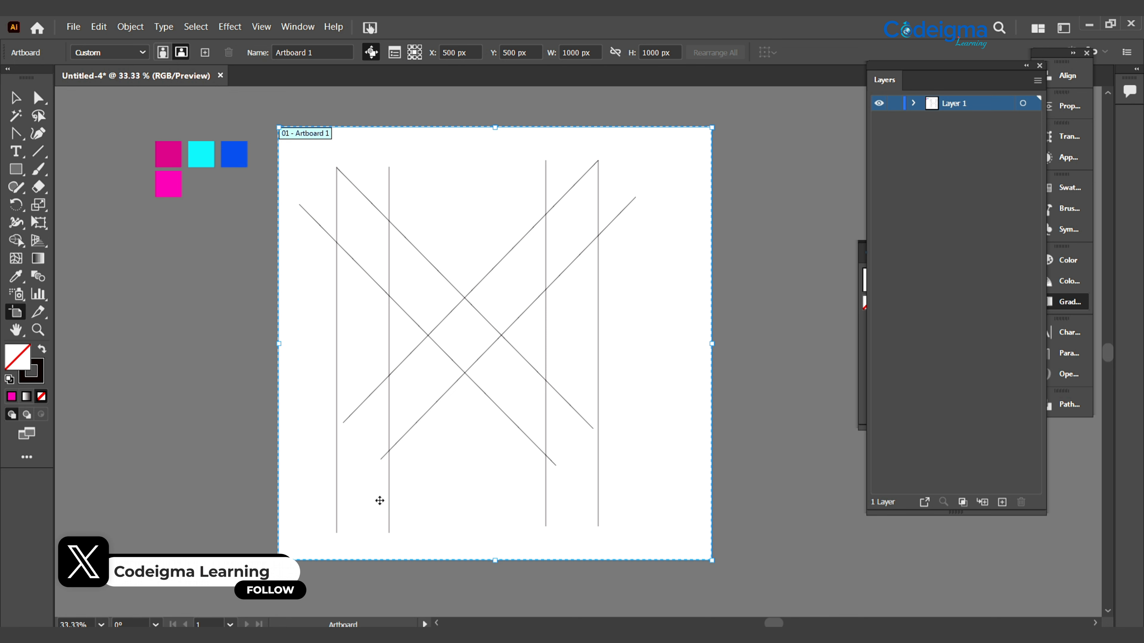
pyautogui.moveTo(497, 561); pyautogui.dragTo(494, 614)
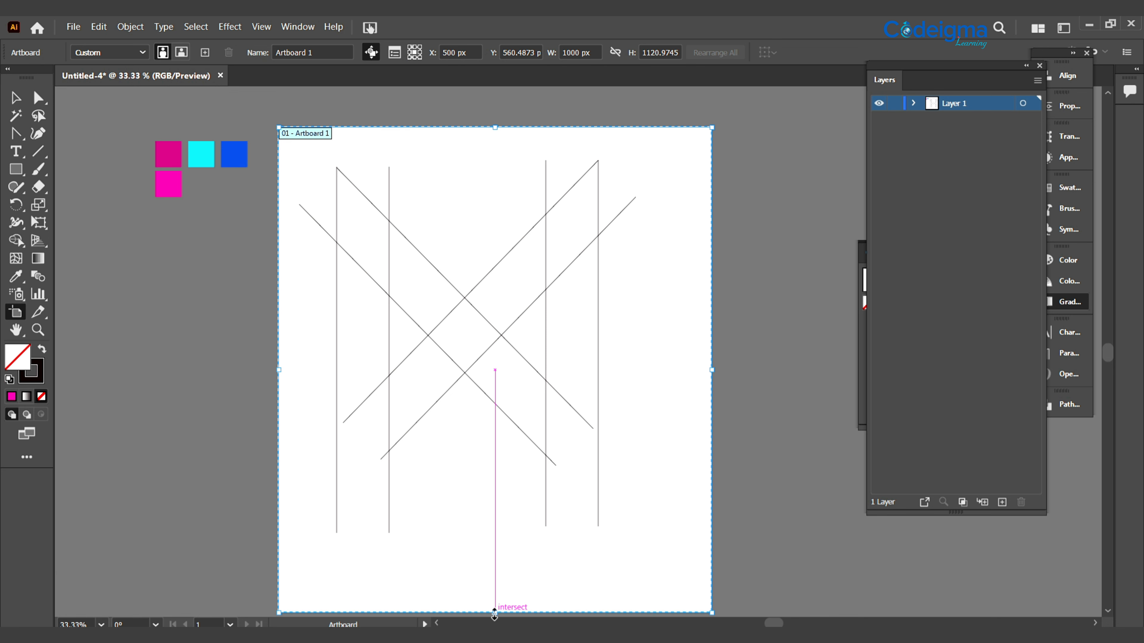
pyautogui.click(16, 100)
pyautogui.moveTo(306, 515); pyautogui.dragTo(649, 552)
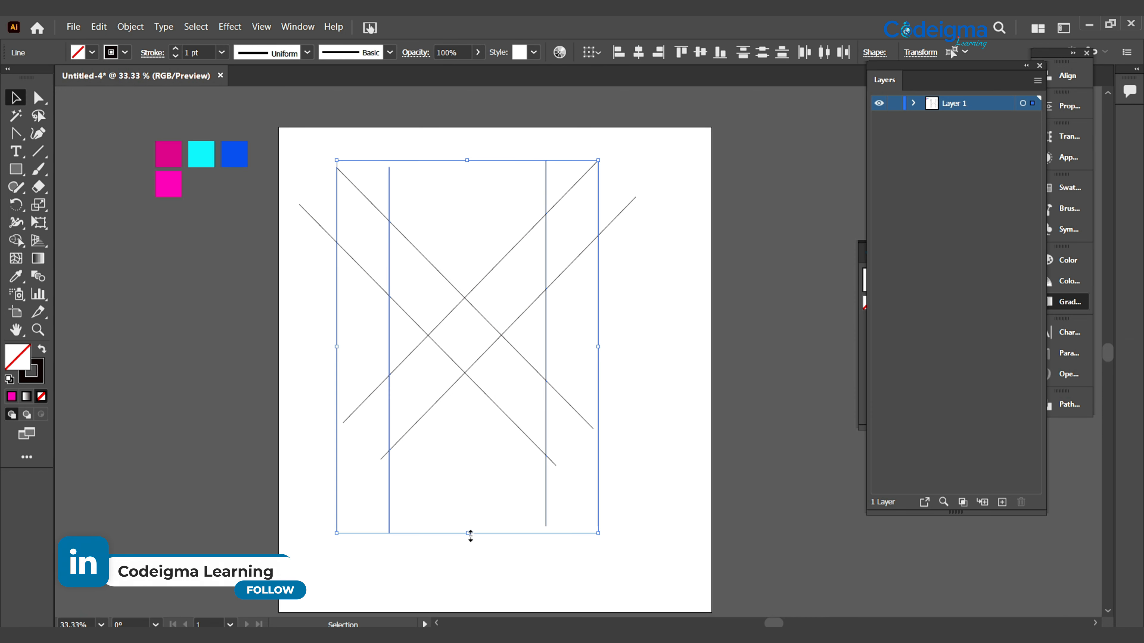
pyautogui.moveTo(468, 534); pyautogui.dragTo(472, 594)
pyautogui.click(646, 508)
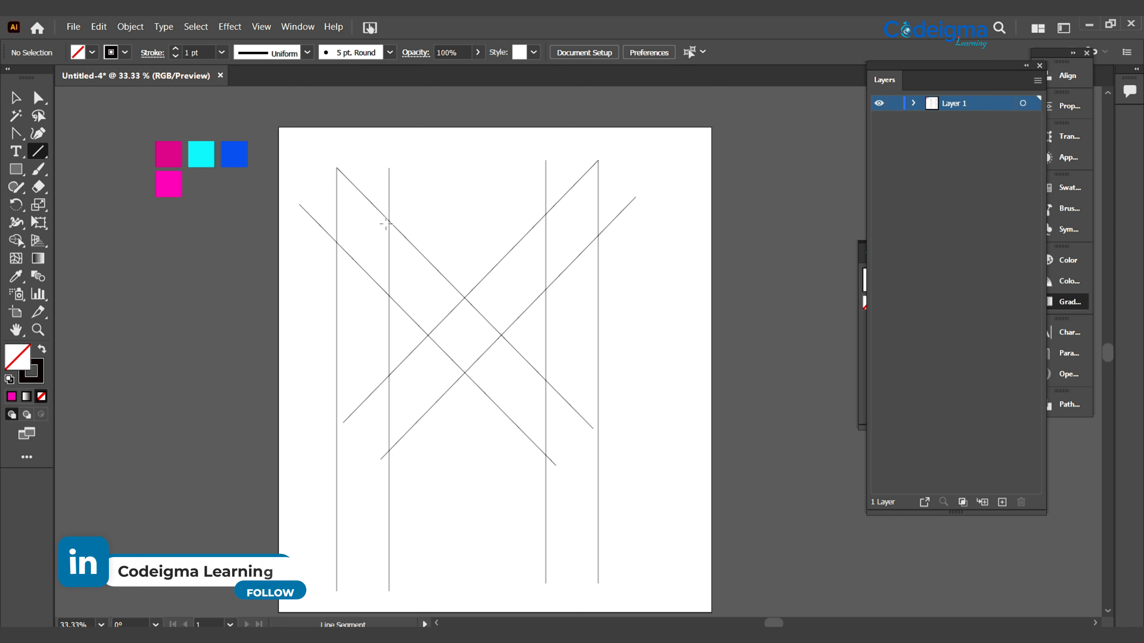
# Step: Draw a horizontal line across the upper guides and place it where the upper diagonal crosses the third vertical line
pyautogui.moveTo(389, 221); pyautogui.dragTo(695, 220)
pyautogui.press('v')
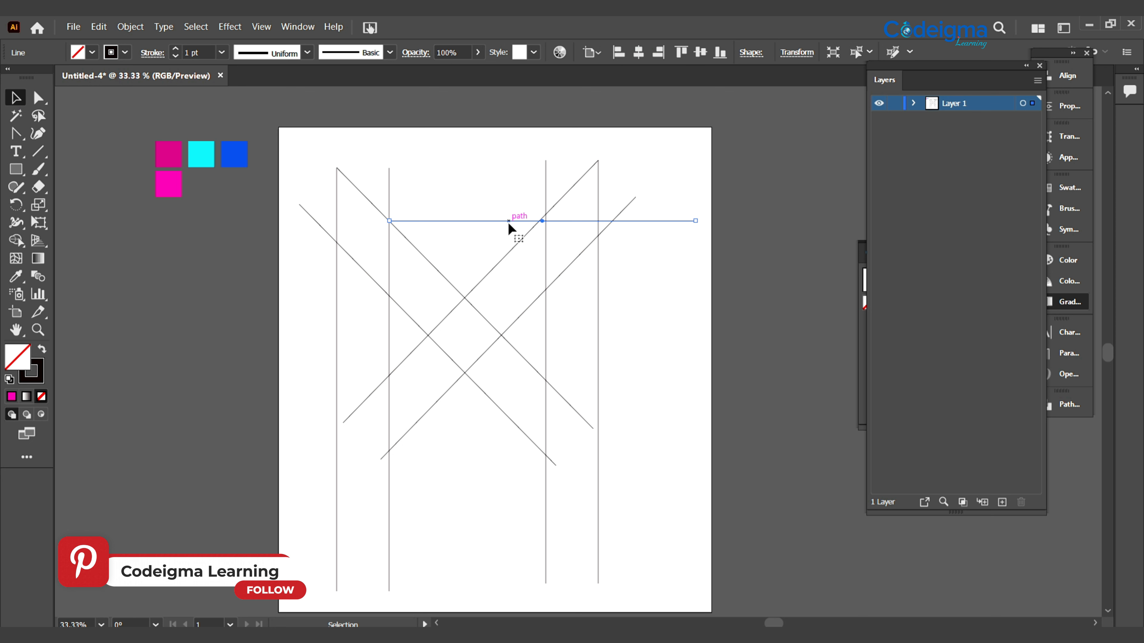
pyautogui.moveTo(507, 222); pyautogui.dragTo(499, 214)
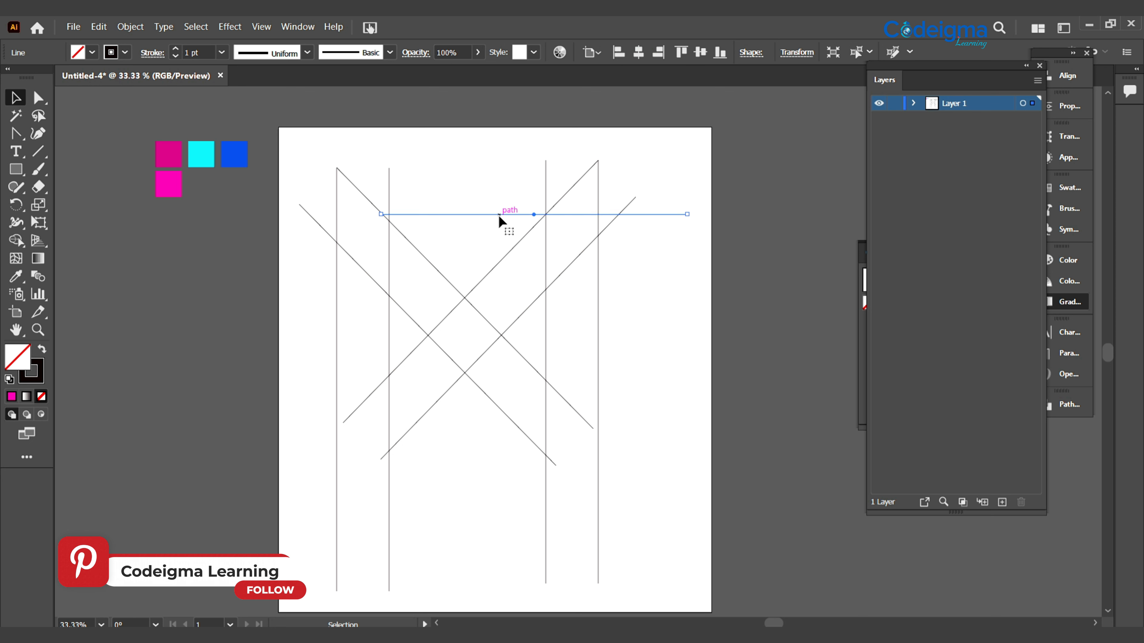
# Step: Nudge the diagonal pair descending to the right so it crosses the second vertical at the horizontal line
pyautogui.moveTo(418, 221); pyautogui.dragTo(397, 318)
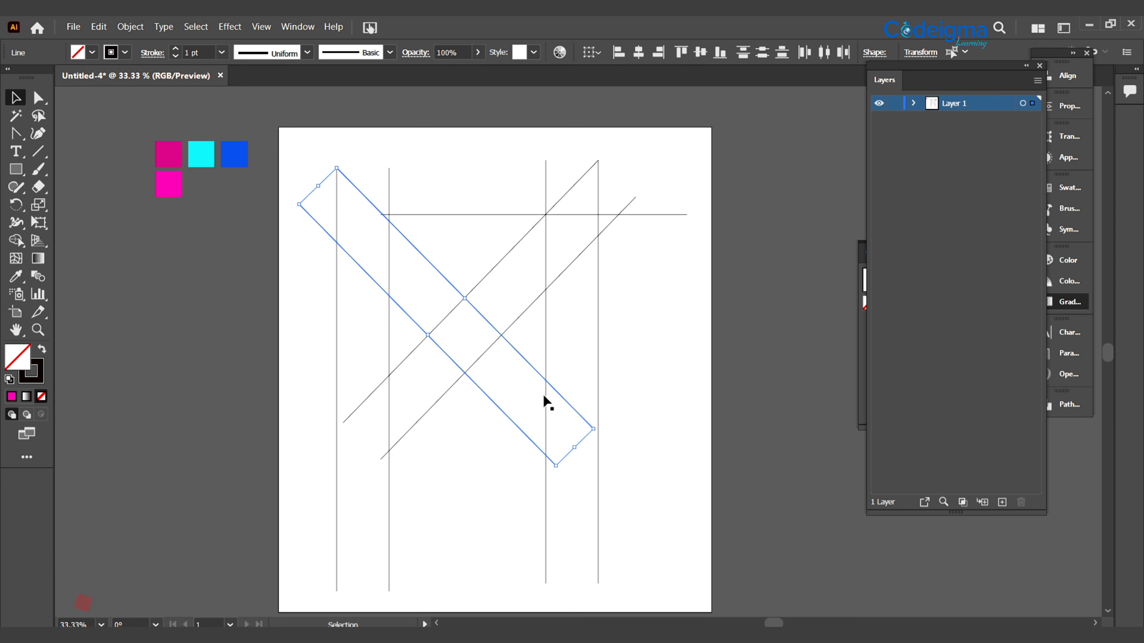
pyautogui.moveTo(439, 270); pyautogui.dragTo(444, 270)
pyautogui.moveTo(599, 434); pyautogui.dragTo(603, 439)
pyautogui.click(678, 424)
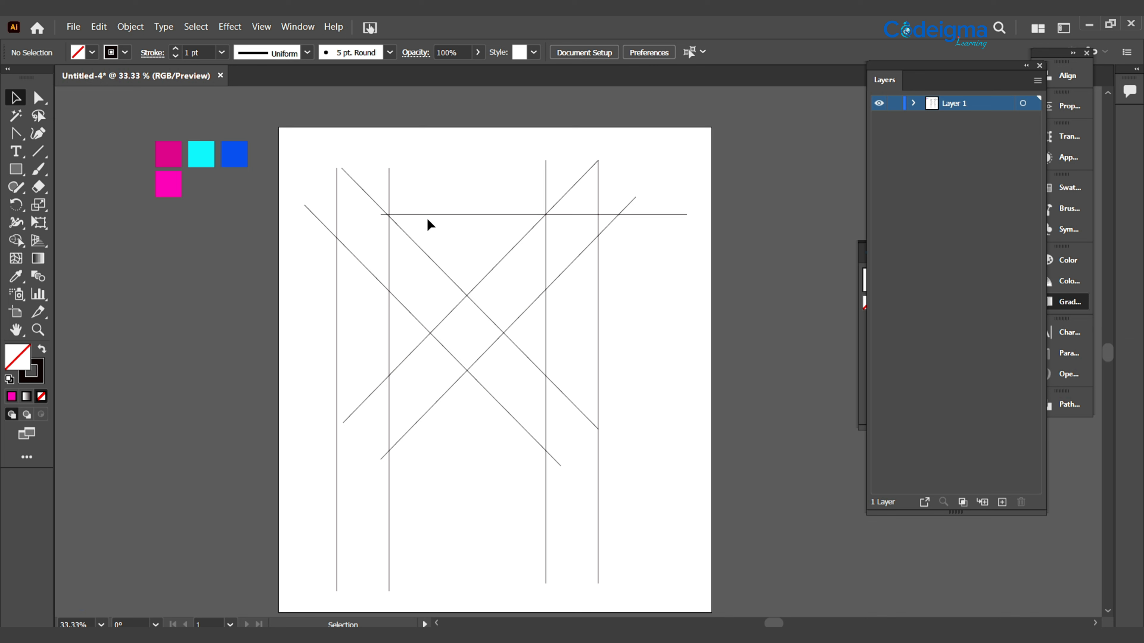
# Step: Lengthen the horizontal line past the leftmost vertical and copy it down to where the lower diagonals cross the inner verticals
pyautogui.click(382, 214)
pyautogui.moveTo(312, 214); pyautogui.dragTo(285, 215)
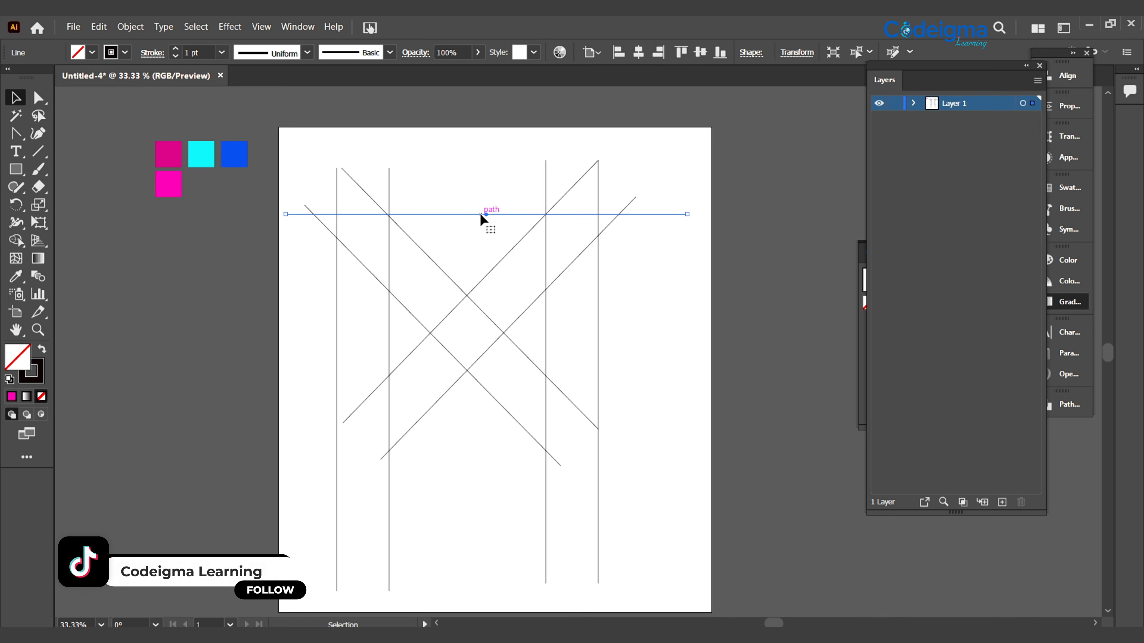
pyautogui.moveTo(480, 213); pyautogui.dragTo(485, 450)
# Step: Select all the crossing lines and form the M's left and right legs as black shapes with Shape Builder
pyautogui.moveTo(301, 149); pyautogui.dragTo(634, 521)
pyautogui.hotkey('shift', 'm')
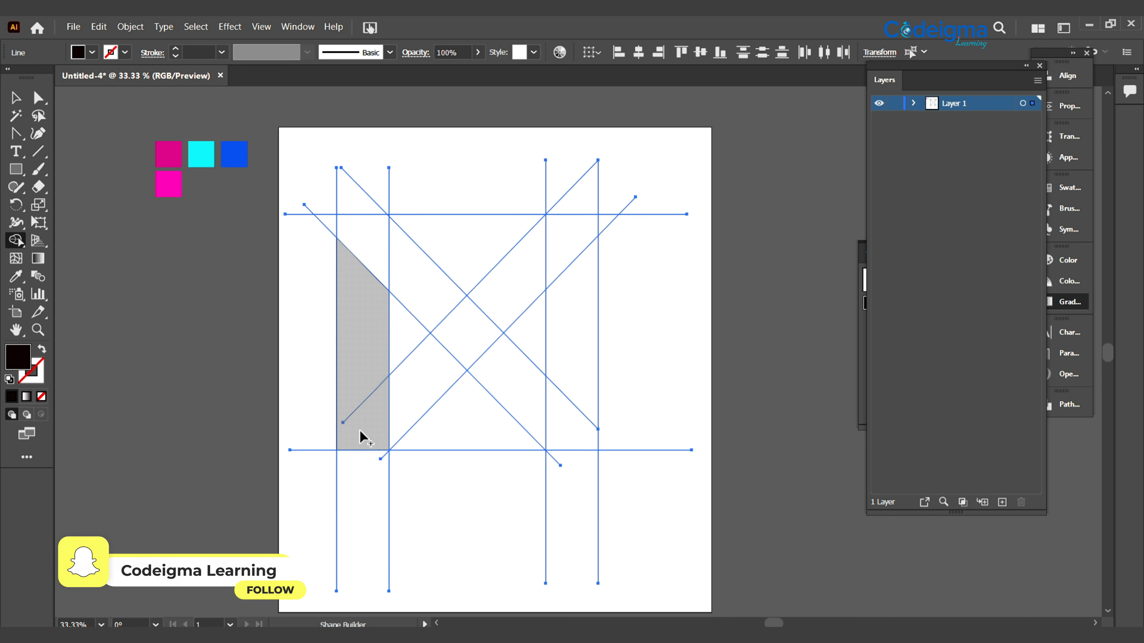
pyautogui.click(360, 437)
pyautogui.moveTo(584, 433); pyautogui.dragTo(574, 376)
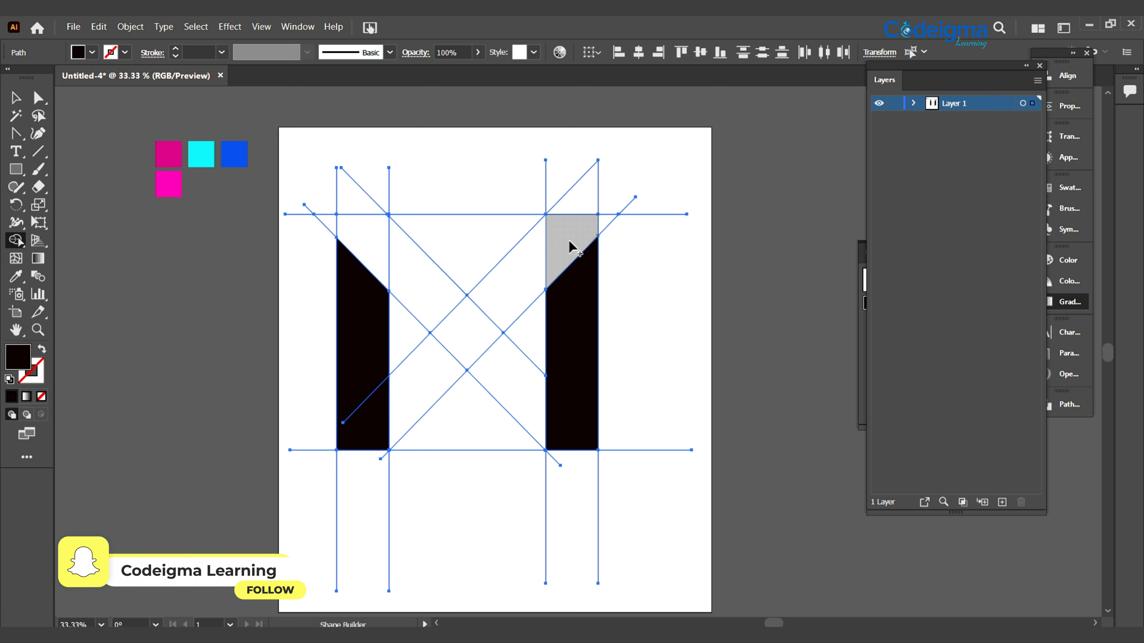
# Step: Form the M's upper corners, two diagonal strokes and centre diamond as separate black shapes with Shape Builder
pyautogui.moveTo(568, 245); pyautogui.dragTo(531, 291)
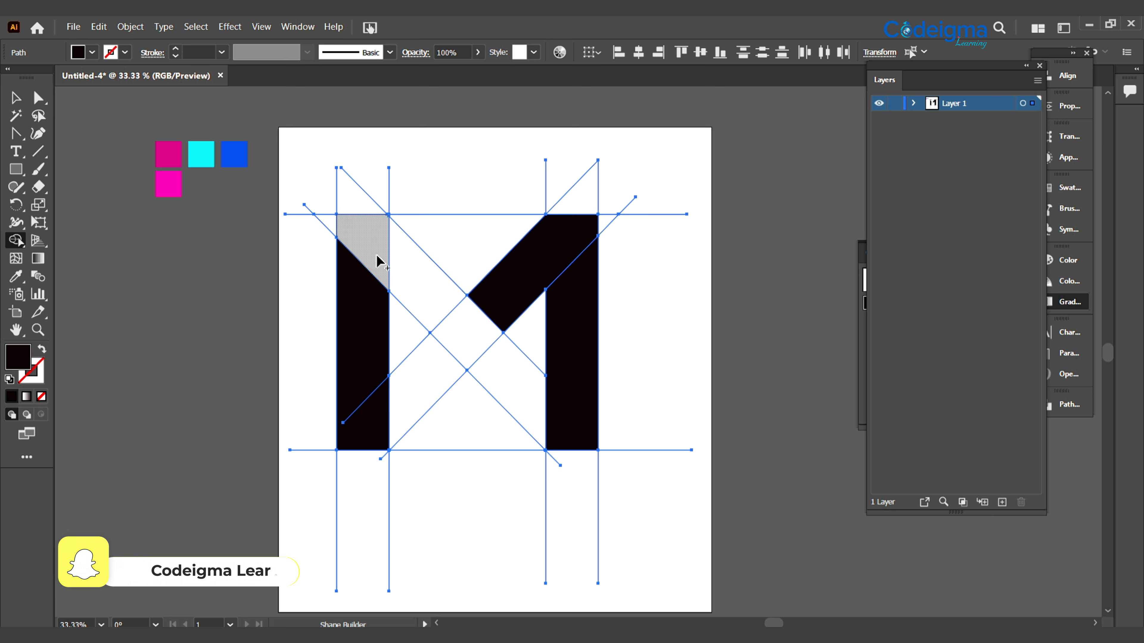
pyautogui.hotkey('ctrl', 'z')
pyautogui.click(557, 243)
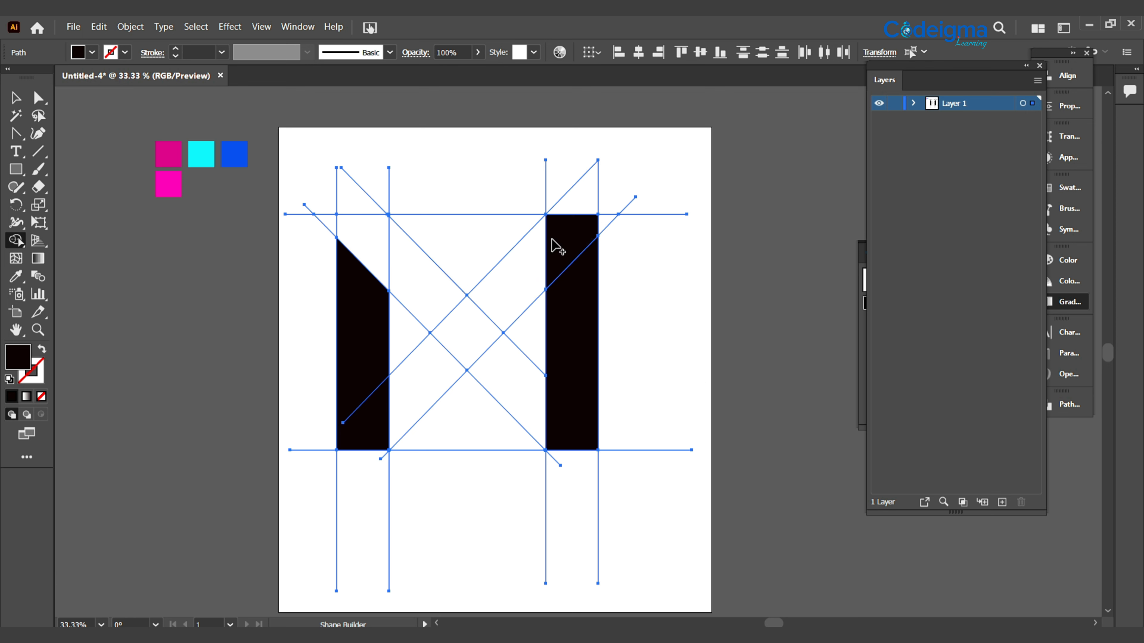
pyautogui.click(518, 281)
pyautogui.click(482, 327)
pyautogui.click(420, 301)
pyautogui.click(349, 248)
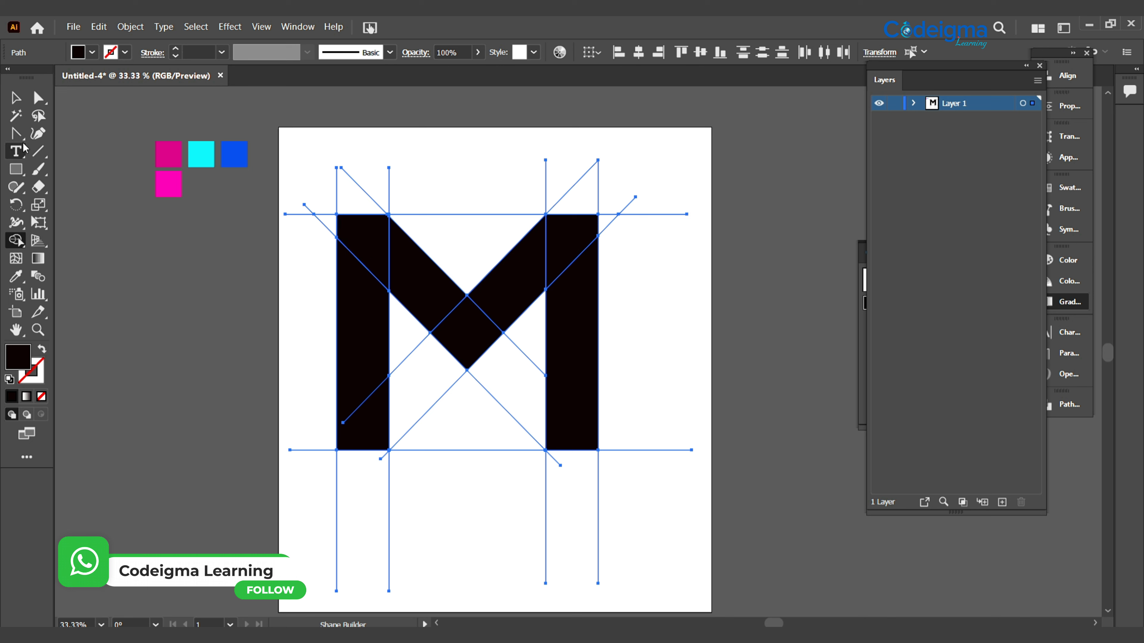
# Step: Select all the black shapes of the M and move them off the artboard to its left
pyautogui.press('v')
pyautogui.click(181, 353)
pyautogui.click(365, 386)
pyautogui.keyDown('shift'); pyautogui.click(377, 225); pyautogui.keyUp('shift')
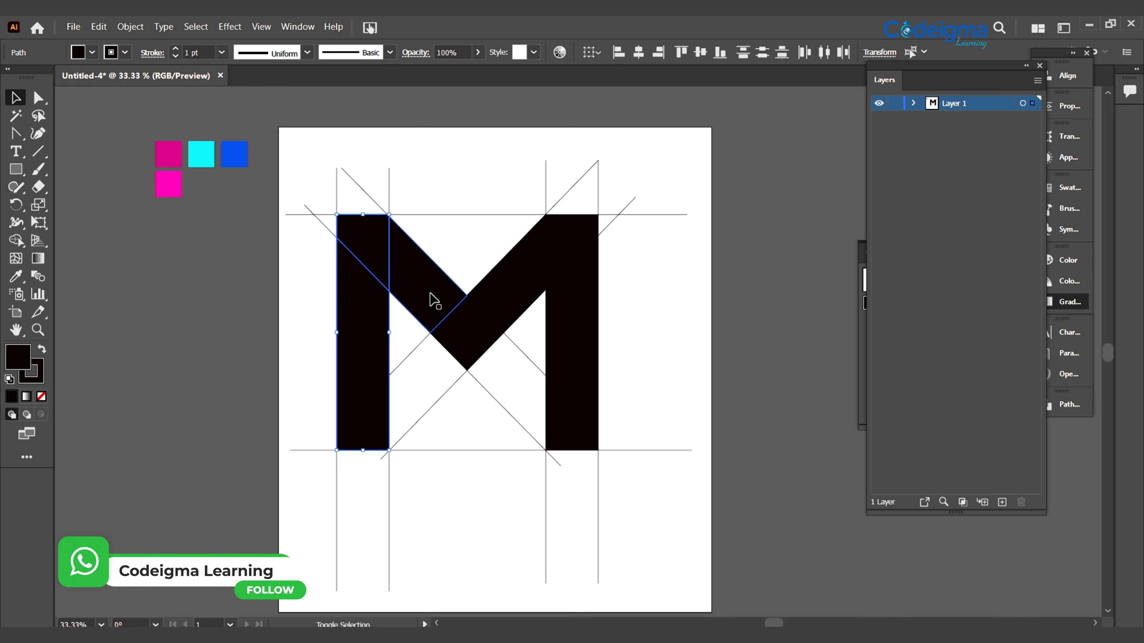
pyautogui.keyDown('shift'); pyautogui.click(521, 287); pyautogui.keyUp('shift')
pyautogui.keyDown('shift'); pyautogui.click(582, 365); pyautogui.keyUp('shift')
pyautogui.moveTo(550, 373); pyautogui.dragTo(184, 418)
# Step: Delete all the leftover construction lines and move the M back onto the artboard
pyautogui.moveTo(607, 576); pyautogui.dragTo(626, 598)
pyautogui.press('Delete')
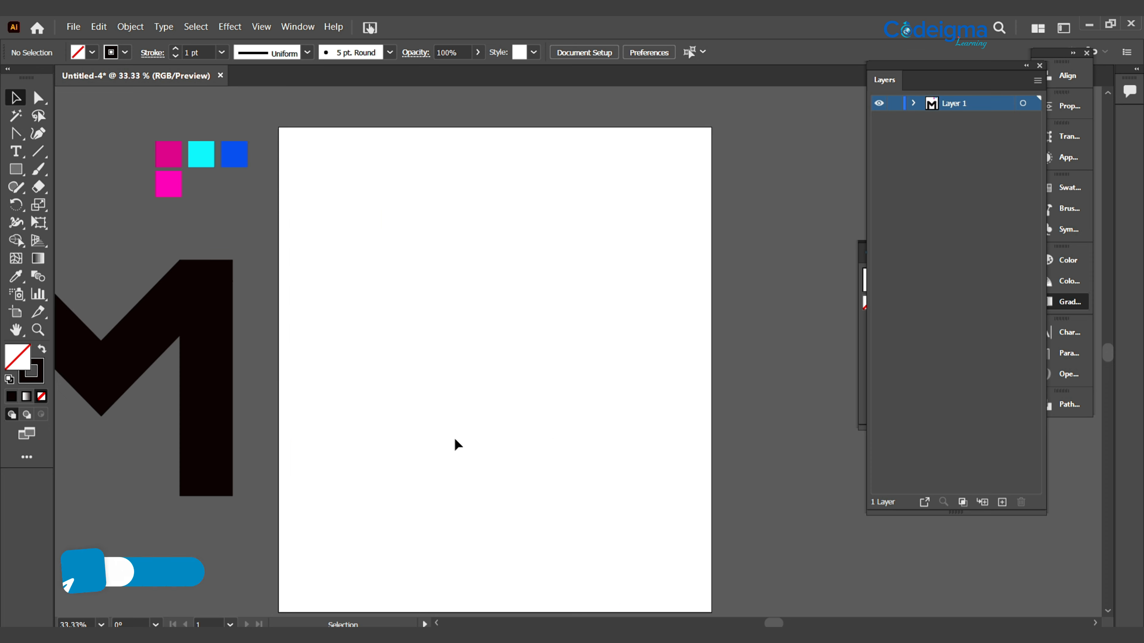
pyautogui.moveTo(455, 429); pyautogui.dragTo(543, 416)
pyautogui.moveTo(313, 475); pyautogui.dragTo(687, 426)
pyautogui.hscroll(3, 587, 503)
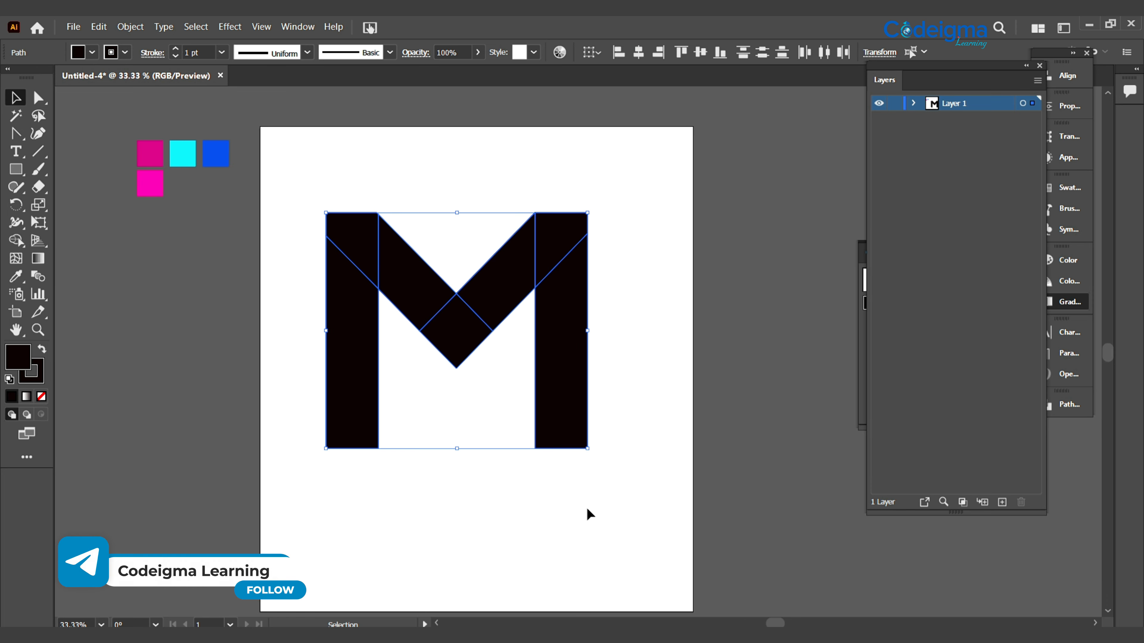
# Step: Remove the stroke from all the shapes of the M
pyautogui.click(125, 52)
pyautogui.click(10, 76)
pyautogui.click(604, 523)
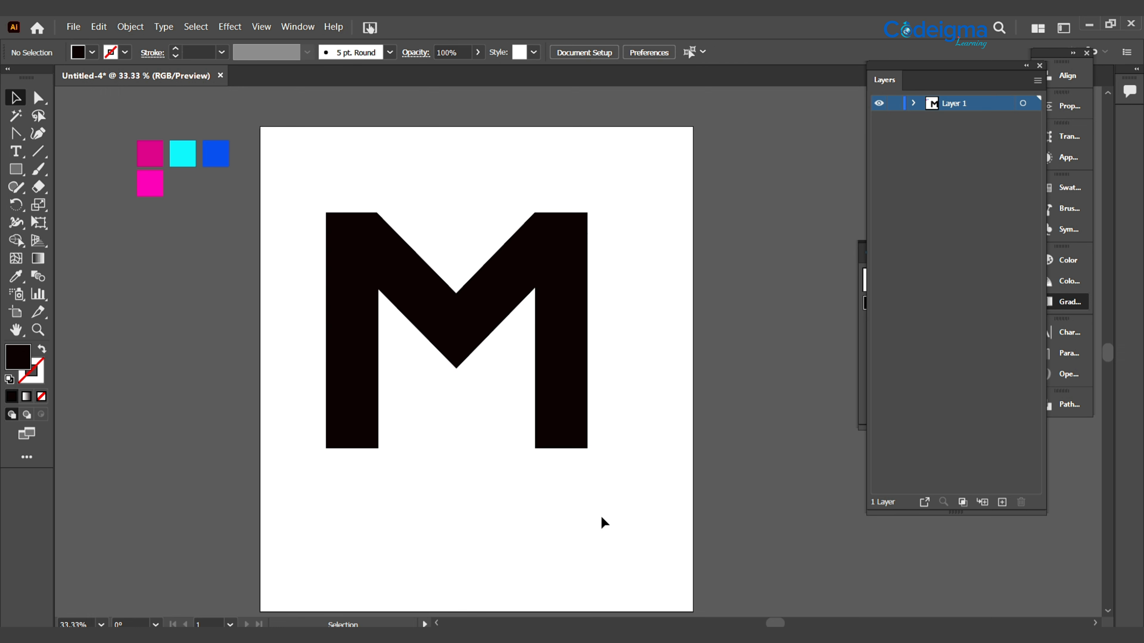
pyautogui.click(453, 335)
pyautogui.click(615, 508)
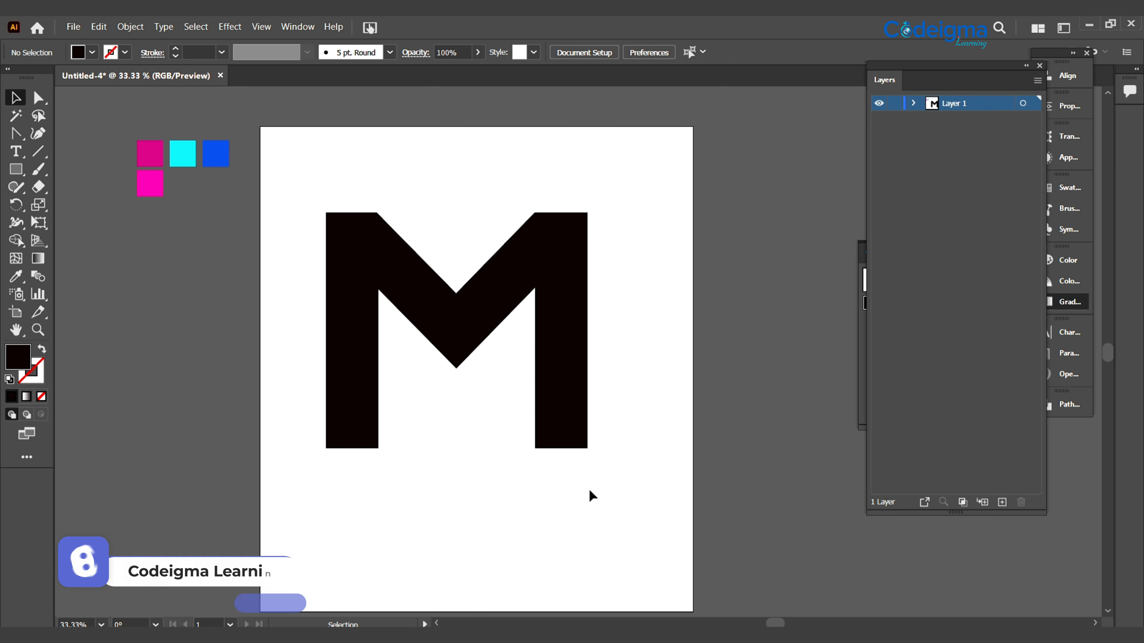
# Step: Fill the M's right leg with a white-to-black linear gradient
pyautogui.click(549, 401)
pyautogui.click(1069, 302)
pyautogui.click(1003, 383)
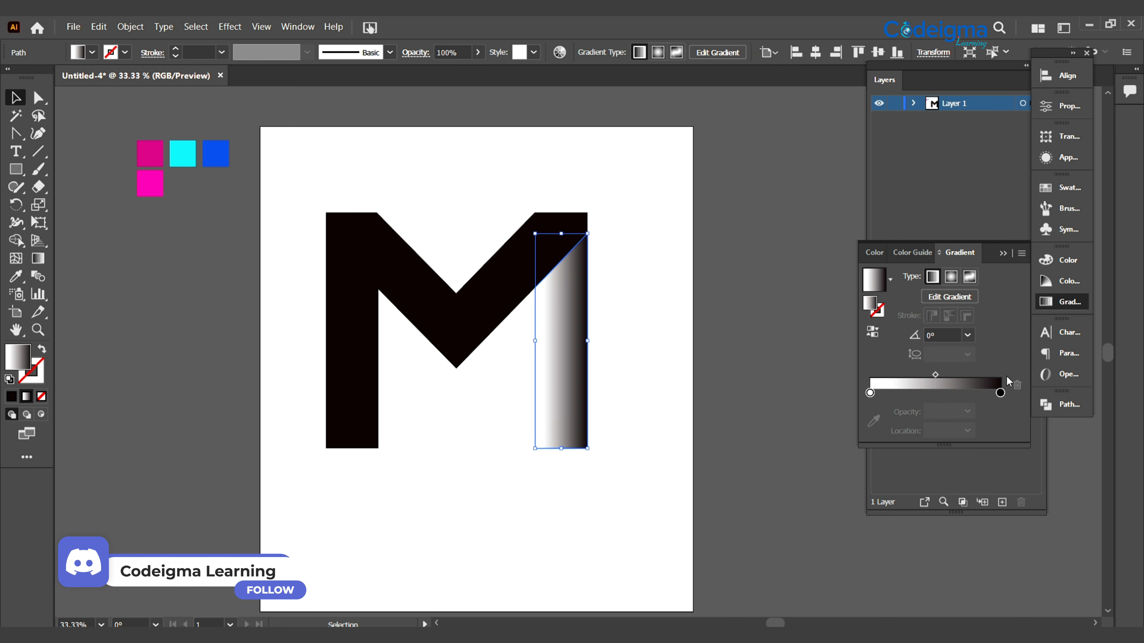
# Step: Set the right leg's gradient to run from cyan to blue by sampling its two stop colours from the squares
pyautogui.click(1000, 392)
pyautogui.click(873, 420)
pyautogui.click(215, 154)
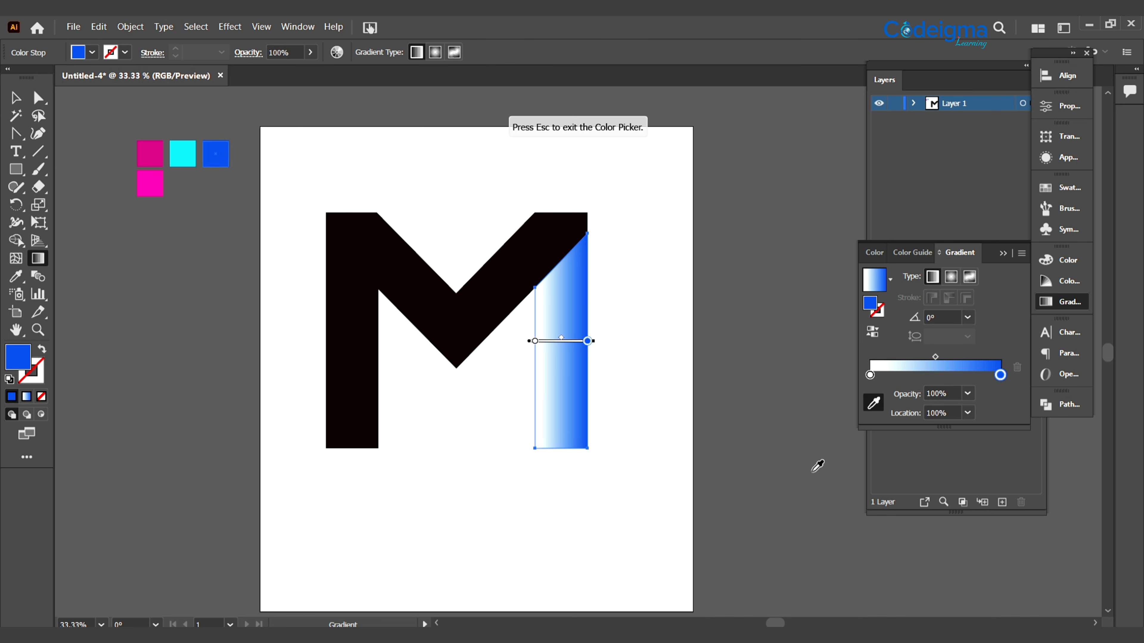
pyautogui.doubleClick(869, 376)
pyautogui.click(812, 482)
pyautogui.click(183, 157)
pyautogui.click(22, 102)
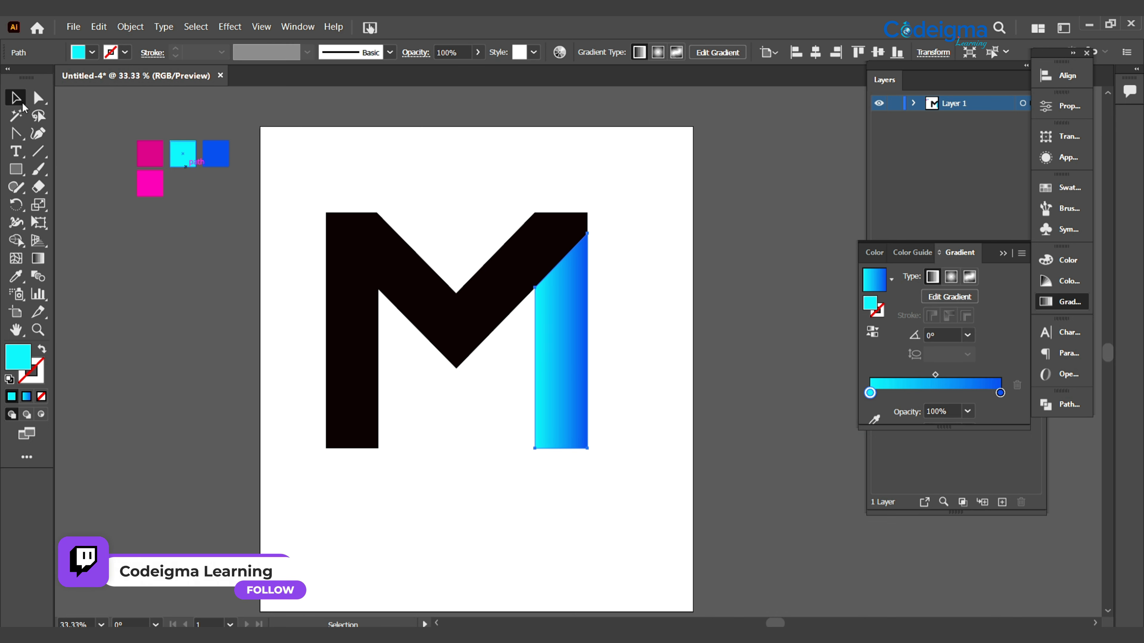
# Step: Redirect the right leg's gradient to run upwards from cyan at the base to blue near the top
pyautogui.click(38, 258)
pyautogui.moveTo(544, 459); pyautogui.dragTo(574, 297)
pyautogui.click(16, 98)
# Step: Copy the right leg's cyan-to-blue gradient fill onto the M's left leg
pyautogui.click(351, 383)
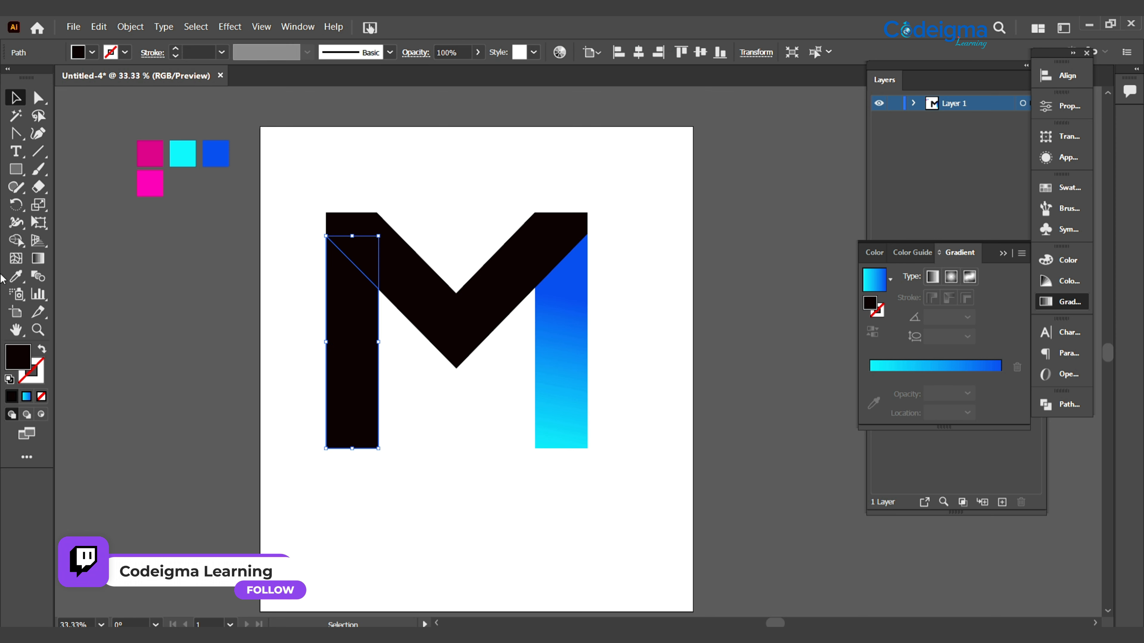
pyautogui.press('i')
pyautogui.click(401, 387)
pyautogui.click(566, 383)
pyautogui.press('g')
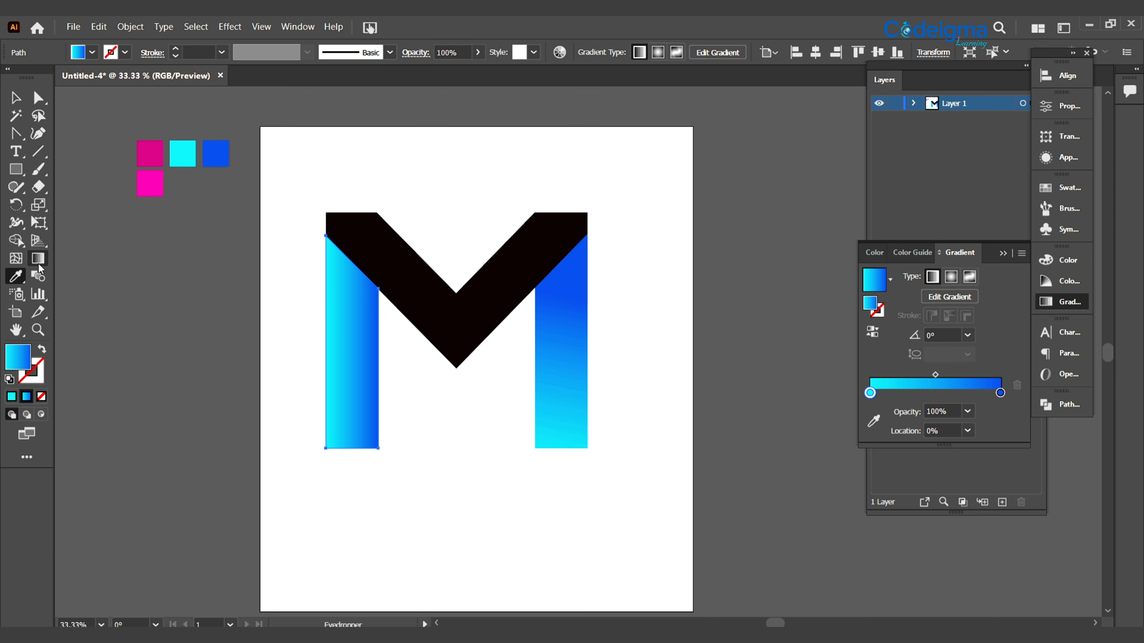
# Step: Redirect the left leg's gradient to run upwards from cyan at the base to blue near the top
pyautogui.moveTo(339, 447); pyautogui.dragTo(374, 289)
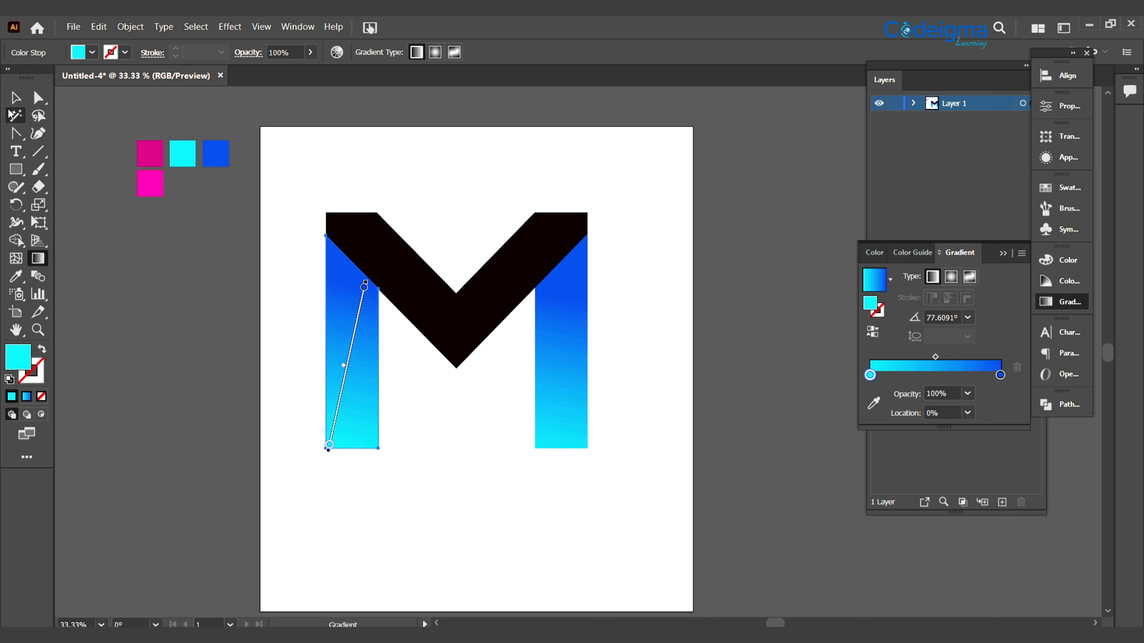
pyautogui.click(15, 98)
pyautogui.click(424, 505)
# Step: Fill the central diamond with a linear gradient from bright pink to darker magenta, sampling both stops from the two pink squares
pyautogui.click(480, 332)
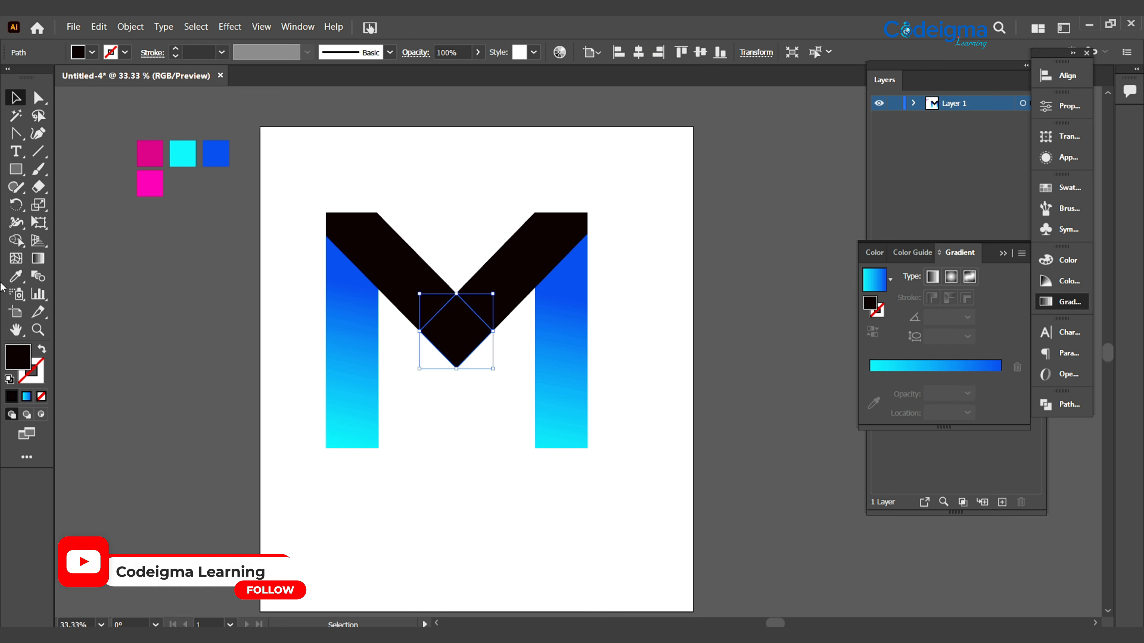
pyautogui.click(953, 369)
pyautogui.click(873, 421)
pyautogui.click(149, 153)
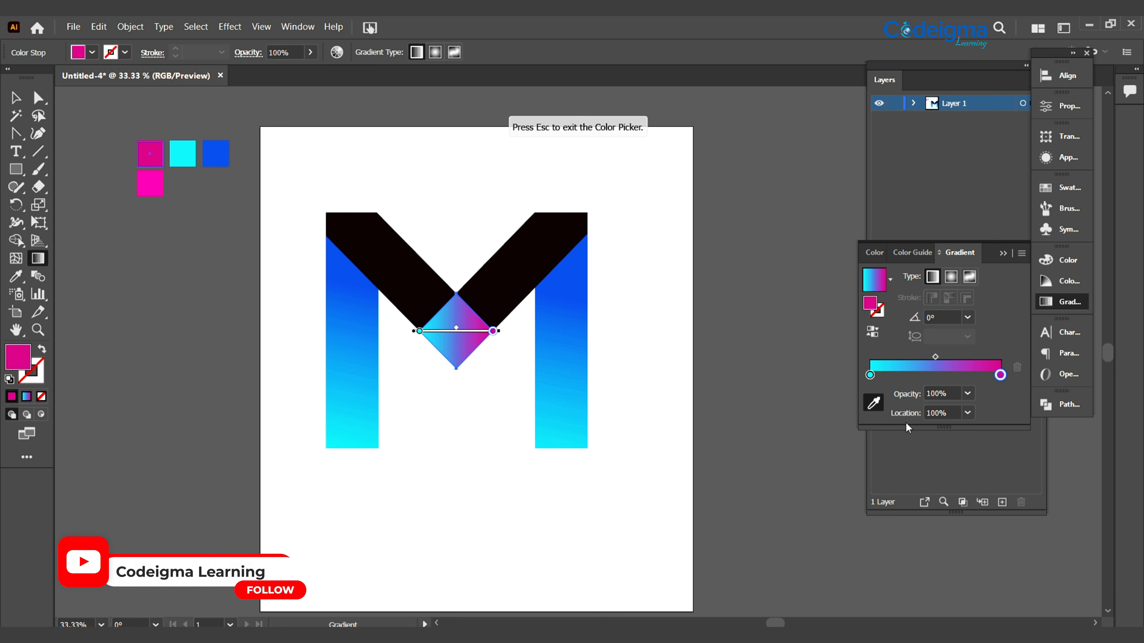
pyautogui.doubleClick(870, 375)
pyautogui.click(810, 480)
pyautogui.click(150, 153)
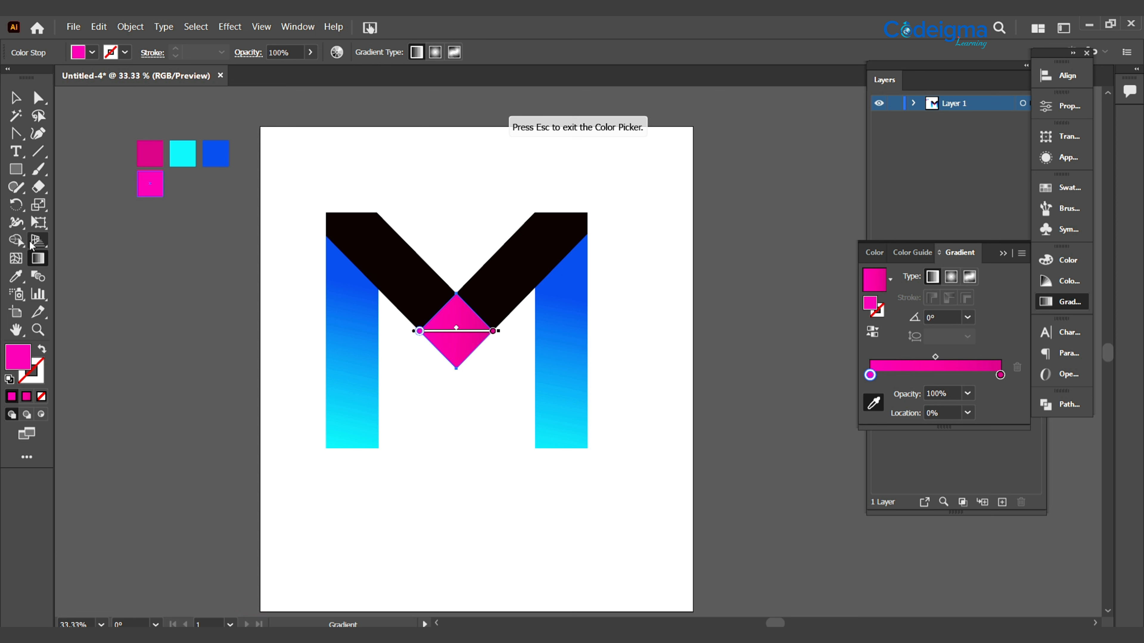
pyautogui.press('Escape')
# Step: Redirect the diamond's gradient to run vertically from bright pink at its upper corner to darker magenta at its lower corner
pyautogui.click(39, 261)
pyautogui.moveTo(450, 378); pyautogui.dragTo(456, 319)
pyautogui.moveTo(417, 351); pyautogui.dragTo(475, 327)
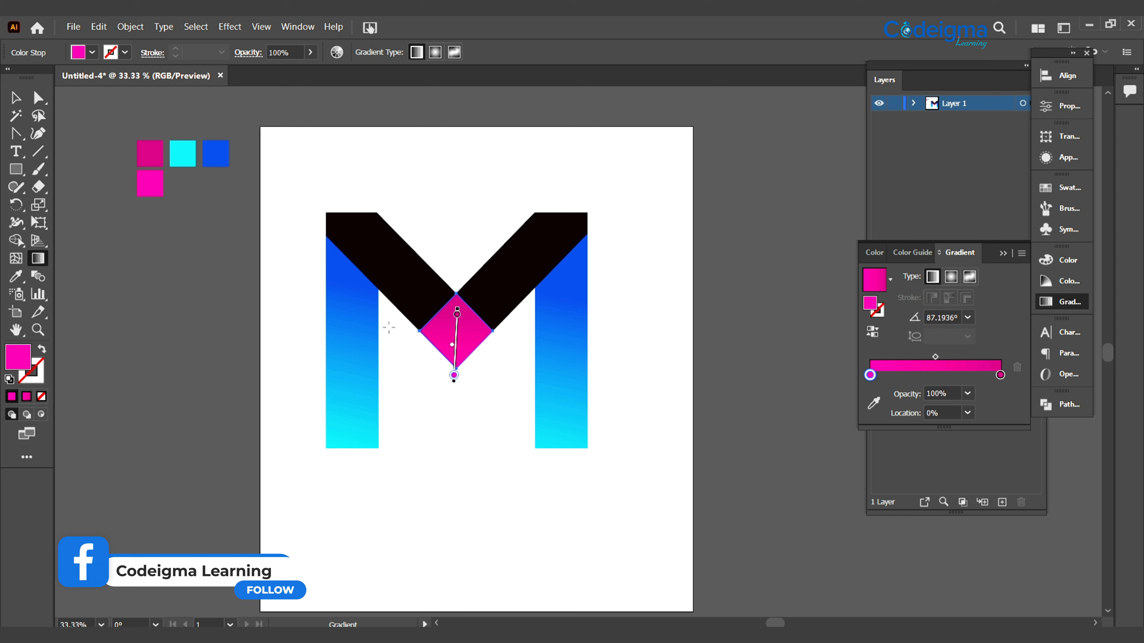
pyautogui.moveTo(455, 287); pyautogui.dragTo(455, 373)
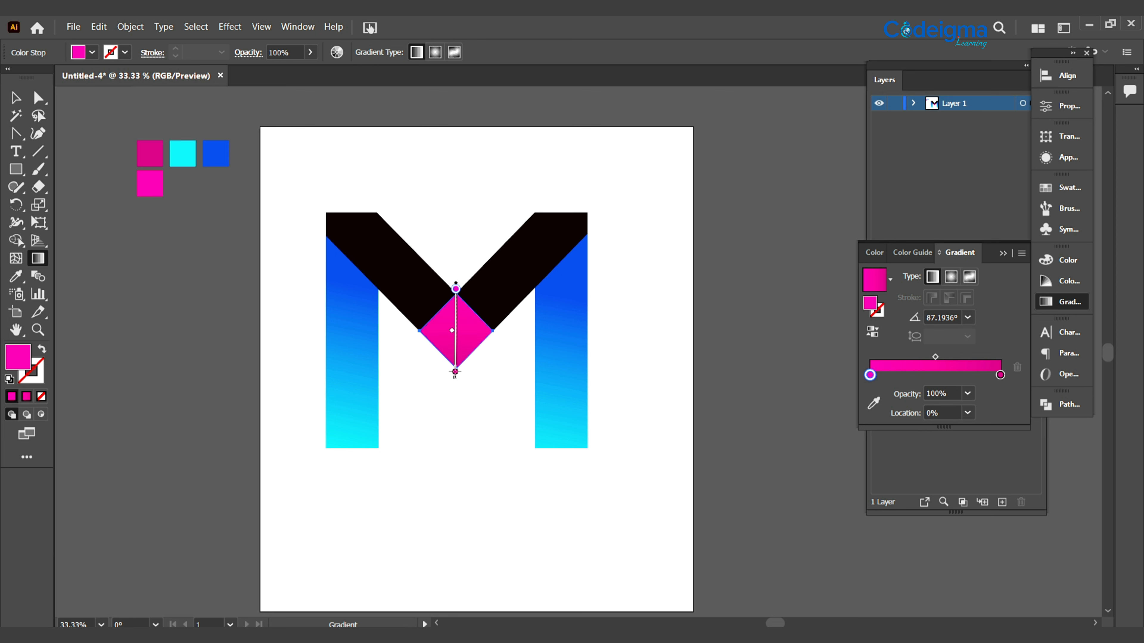
# Step: Duplicate the central diamond in place and shrink the copy about its centre to form a smaller inner diamond
pyautogui.click(17, 104)
pyautogui.click(475, 344)
pyautogui.press('c')
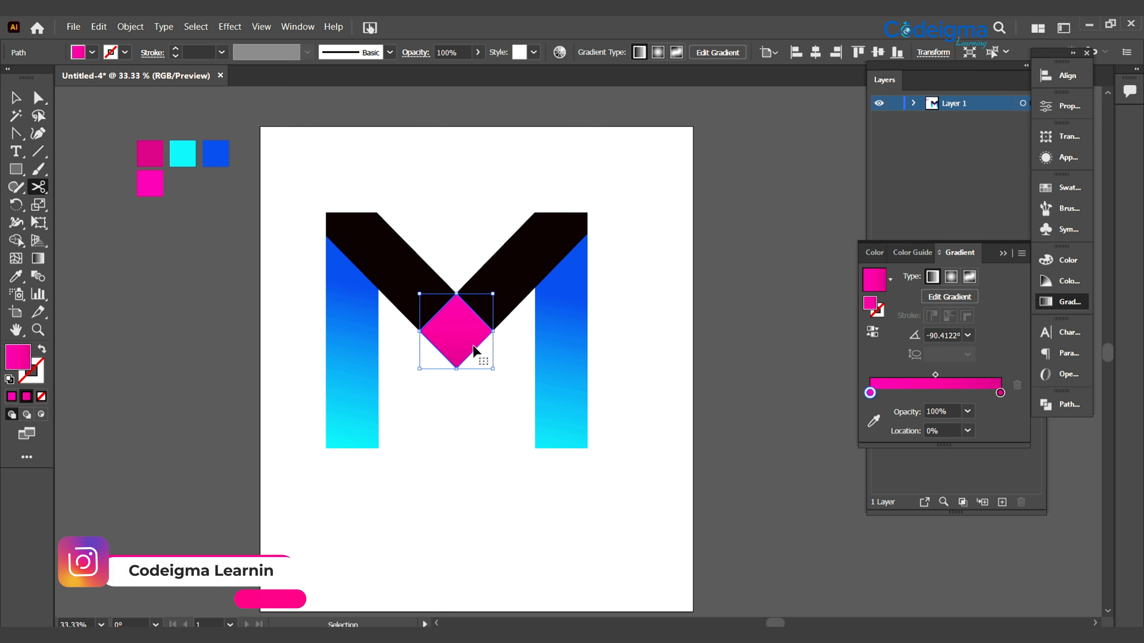
pyautogui.hotkey('ctrl', 'f')
pyautogui.hotkey('ctrl', 'z')
pyautogui.press('v')
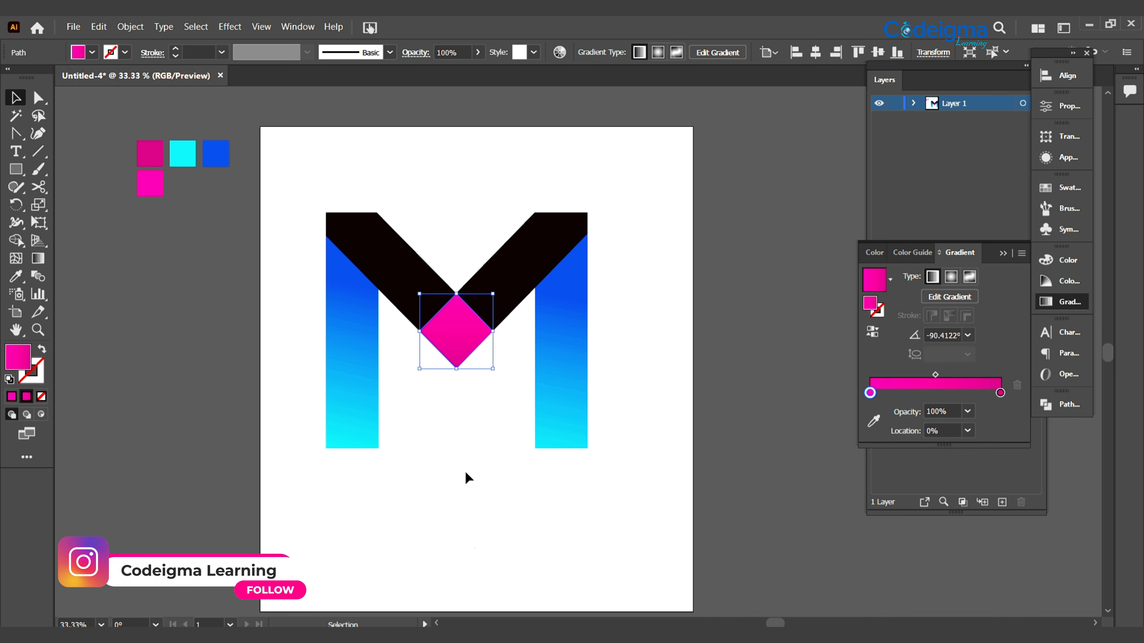
pyautogui.click(459, 342)
pyautogui.moveTo(494, 293); pyautogui.dragTo(460, 334)
# Step: Reverse the inner diamond's gradient so it runs upwards from bright pink to darker magenta
pyautogui.click(38, 259)
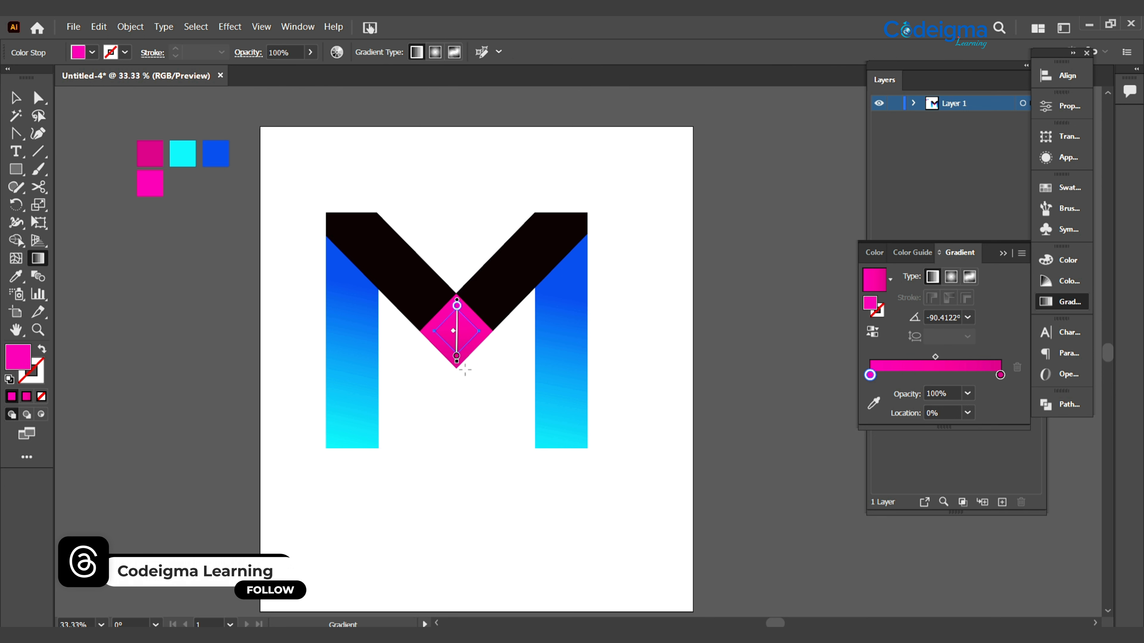
pyautogui.press('v')
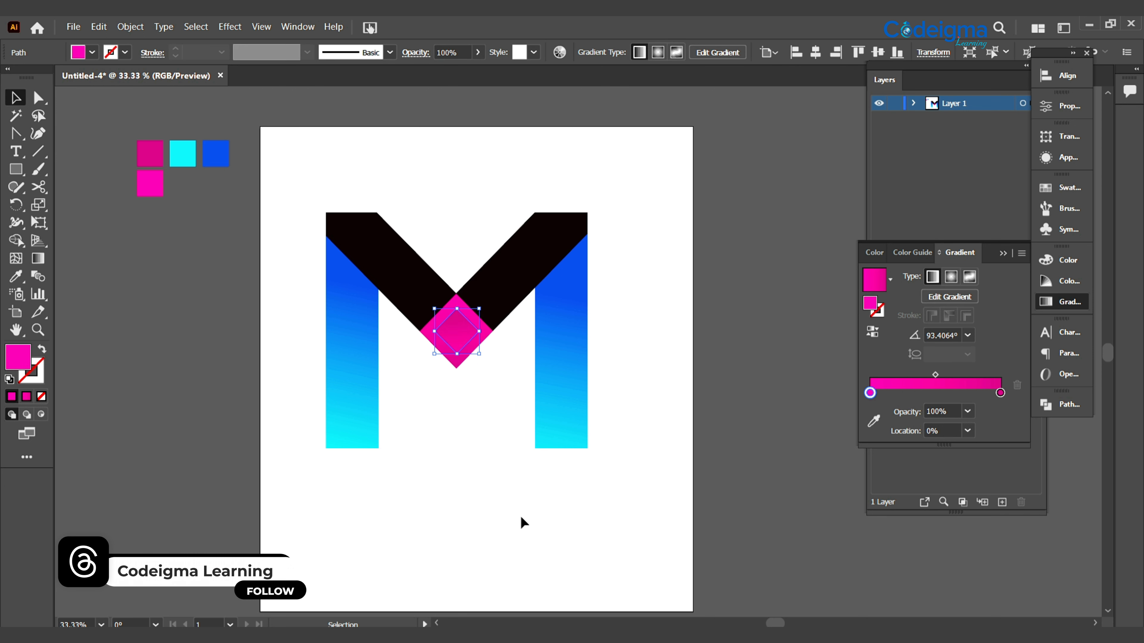
pyautogui.click(521, 520)
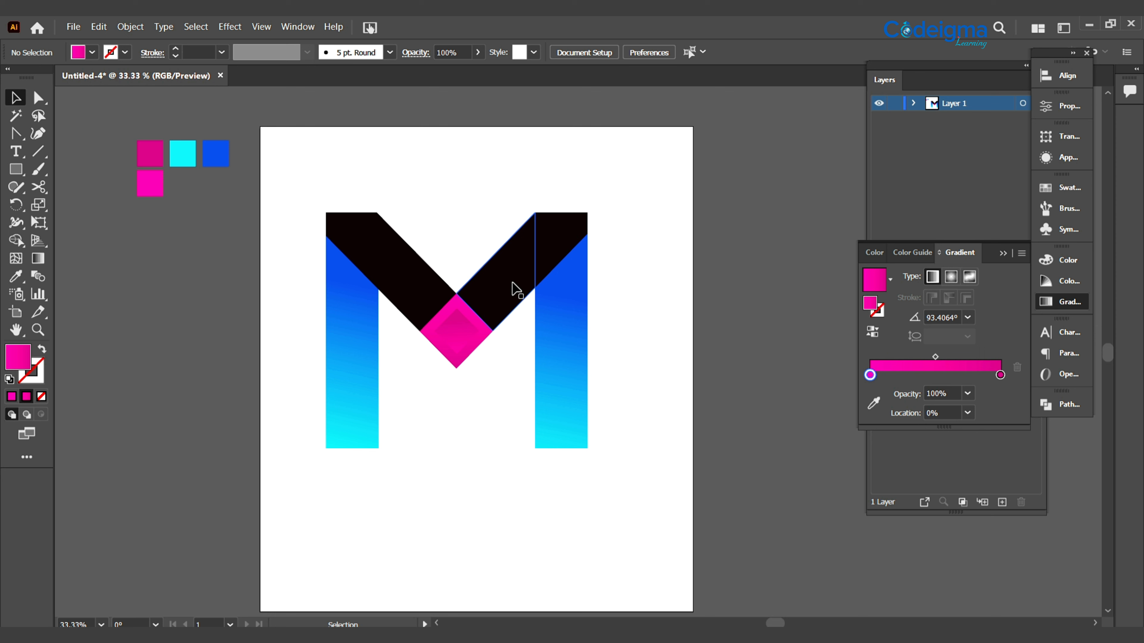
# Step: Copy the diamond's pink gradient onto the M's right diagonal arm and redirect it diagonally down towards the diamond
pyautogui.click(516, 289)
pyautogui.press('i')
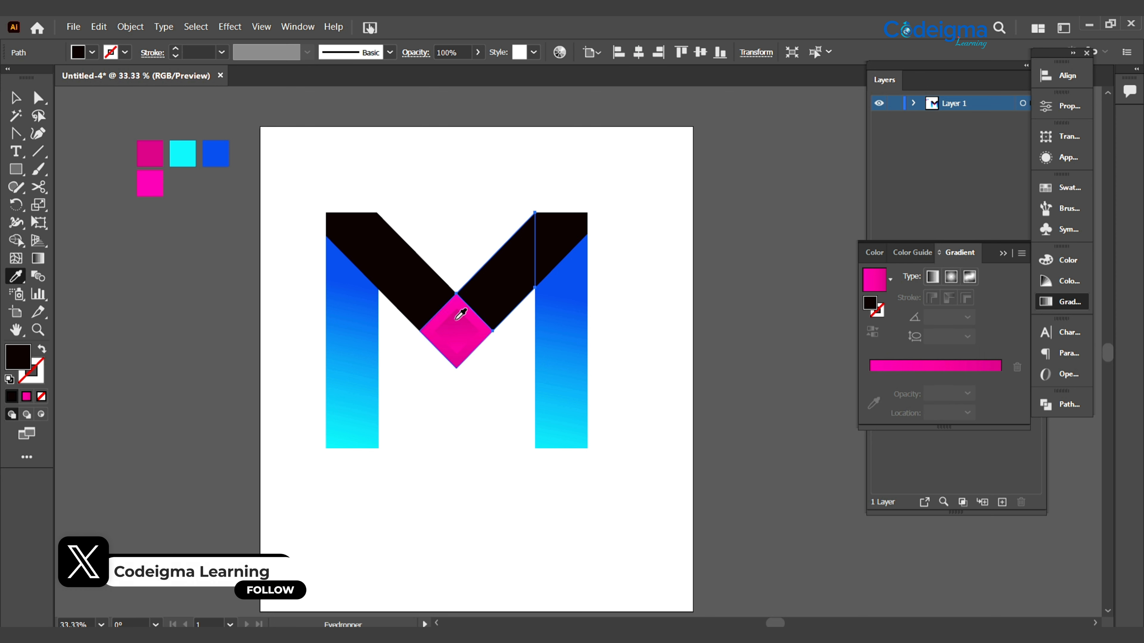
pyautogui.click(460, 315)
pyautogui.click(39, 259)
pyautogui.moveTo(530, 241); pyautogui.dragTo(492, 294)
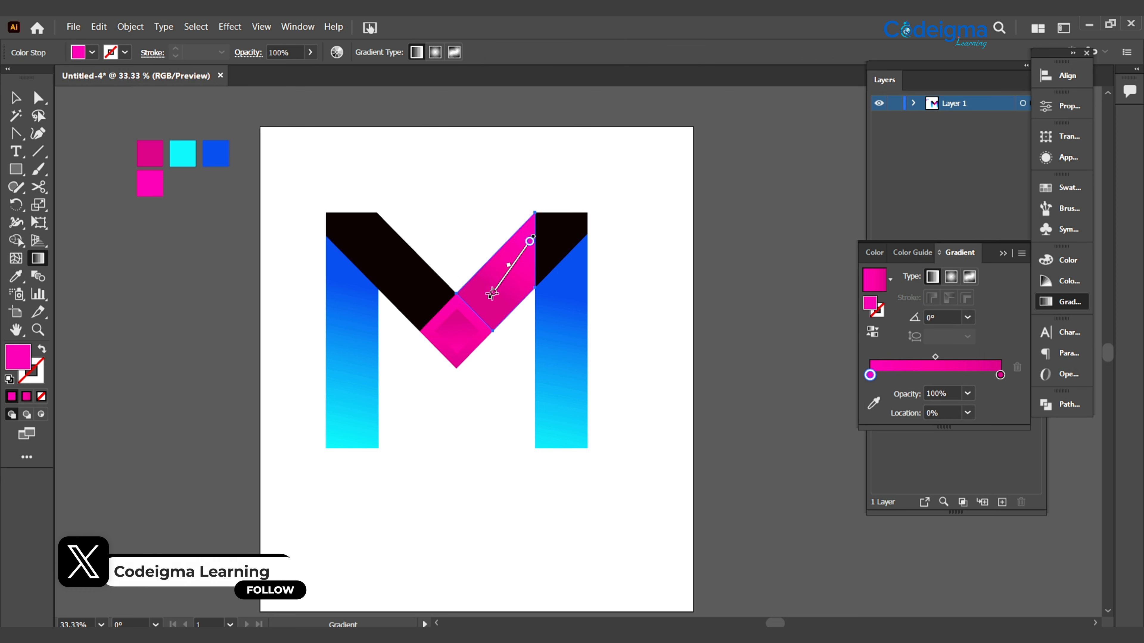
pyautogui.click(16, 104)
pyautogui.click(270, 239)
# Step: Copy the right arm's pink gradient onto the left diagonal arm and redirect it diagonally down towards the diamond
pyautogui.click(423, 297)
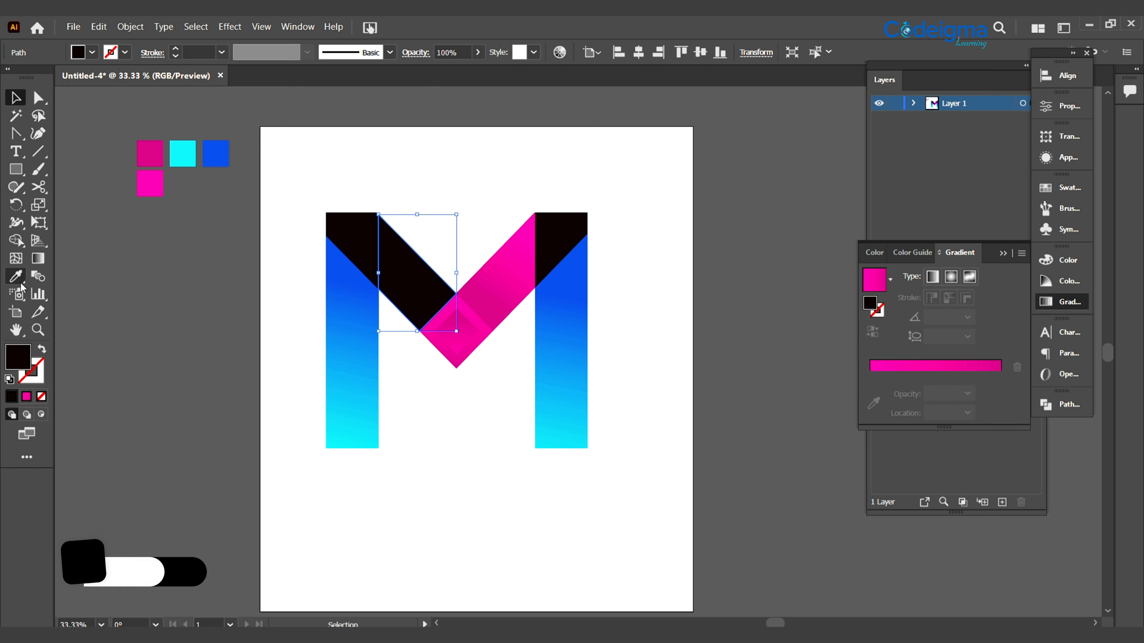
pyautogui.click(16, 276)
pyautogui.click(522, 276)
pyautogui.click(39, 258)
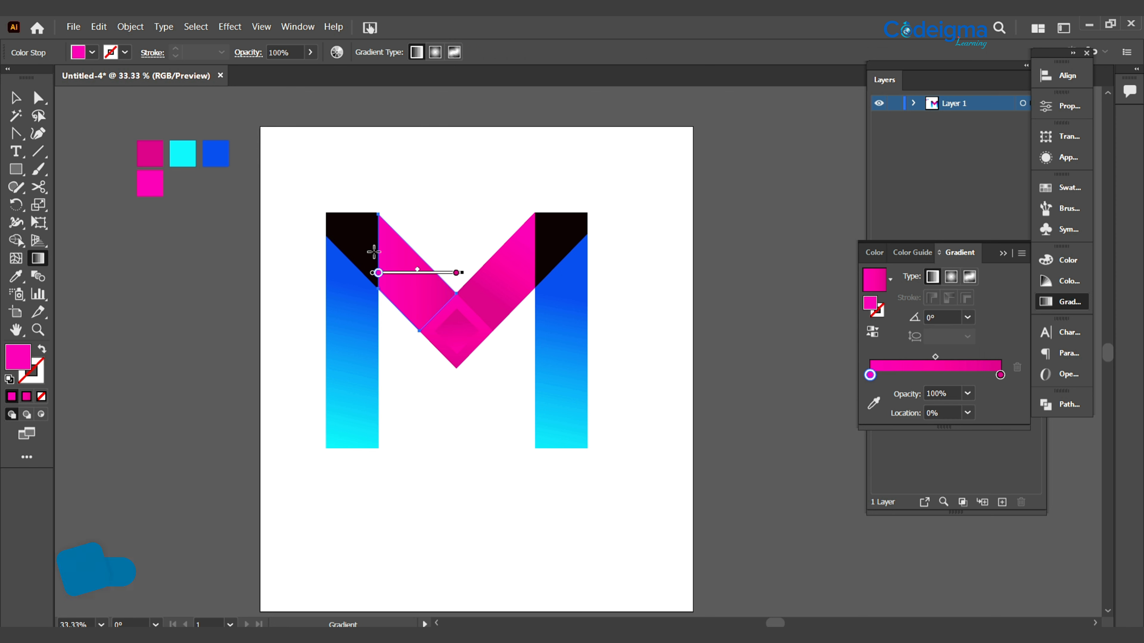
pyautogui.moveTo(375, 250); pyautogui.dragTo(421, 293)
pyautogui.click(16, 98)
pyautogui.click(635, 371)
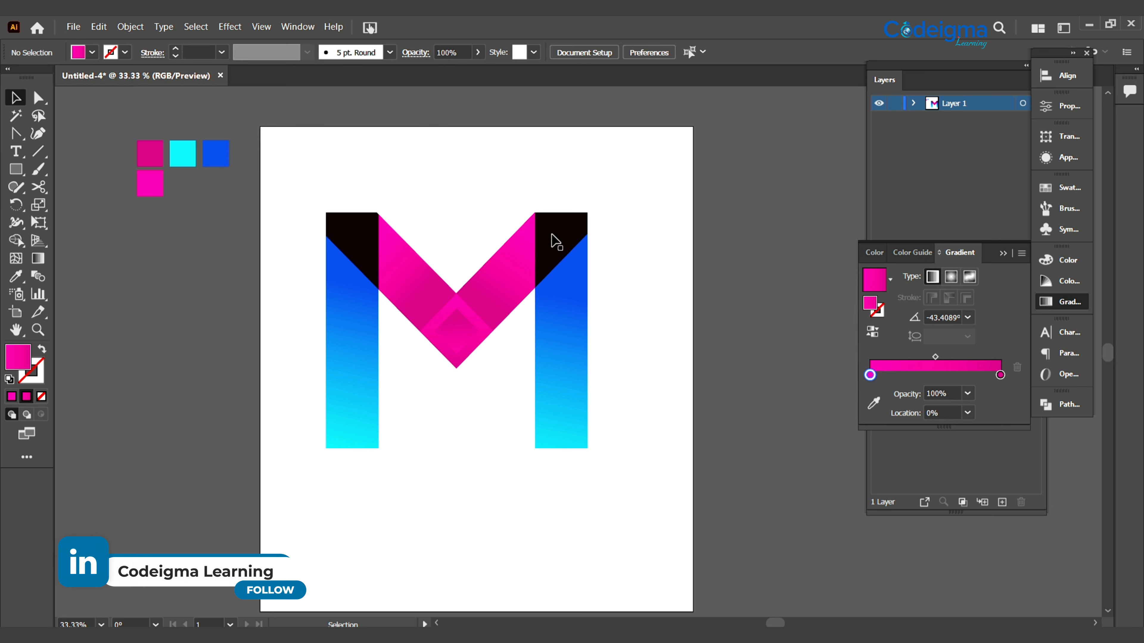
# Step: Copy the cyan-to-blue gradient onto the black corner pieces at the top of both legs, first right, then left
pyautogui.click(551, 242)
pyautogui.press('i')
pyautogui.click(549, 334)
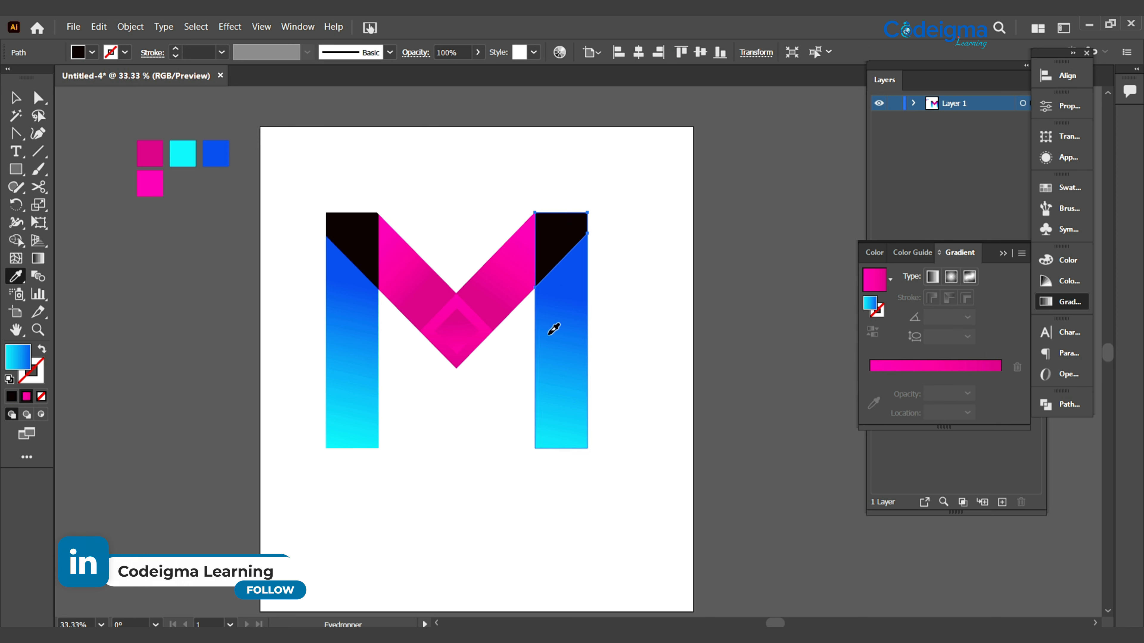
pyautogui.click(16, 97)
pyautogui.click(358, 241)
pyautogui.click(16, 276)
pyautogui.click(561, 238)
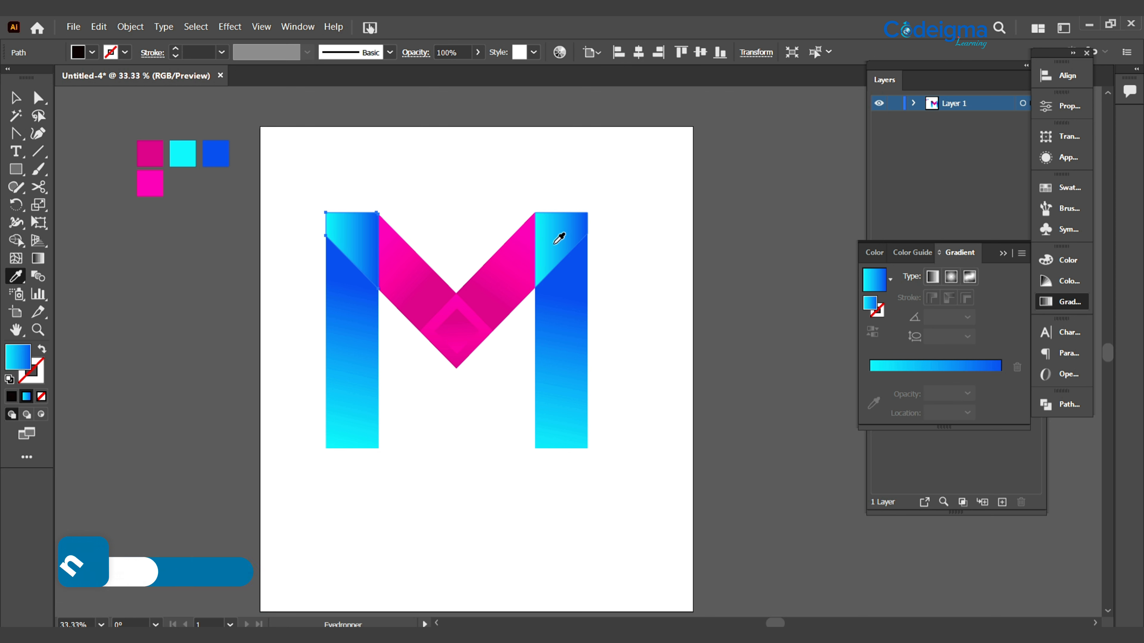
pyautogui.click(12, 99)
pyautogui.click(475, 530)
pyautogui.click(560, 405)
pyautogui.click(360, 460)
pyautogui.click(359, 435)
pyautogui.click(360, 455)
pyautogui.press('a')
pyautogui.click(358, 435)
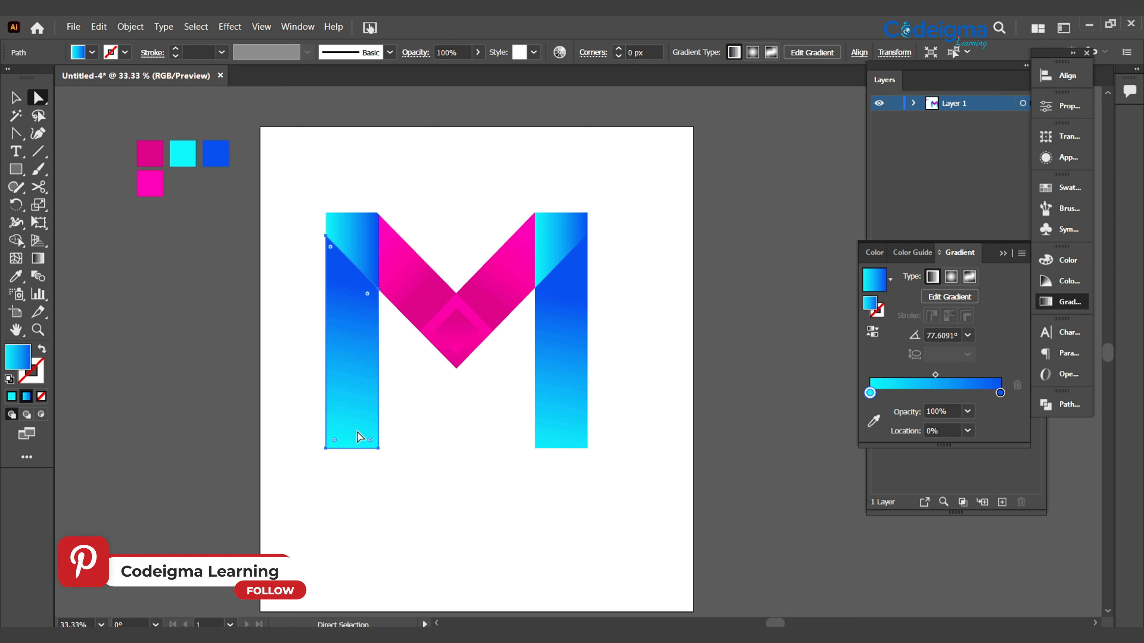
# Step: Draw a triangle with the Pen tool over the left leg, joining its two base corners and the inner corner below the pink arm
pyautogui.rightClick(21, 137)
pyautogui.click(77, 132)
pyautogui.click(17, 99)
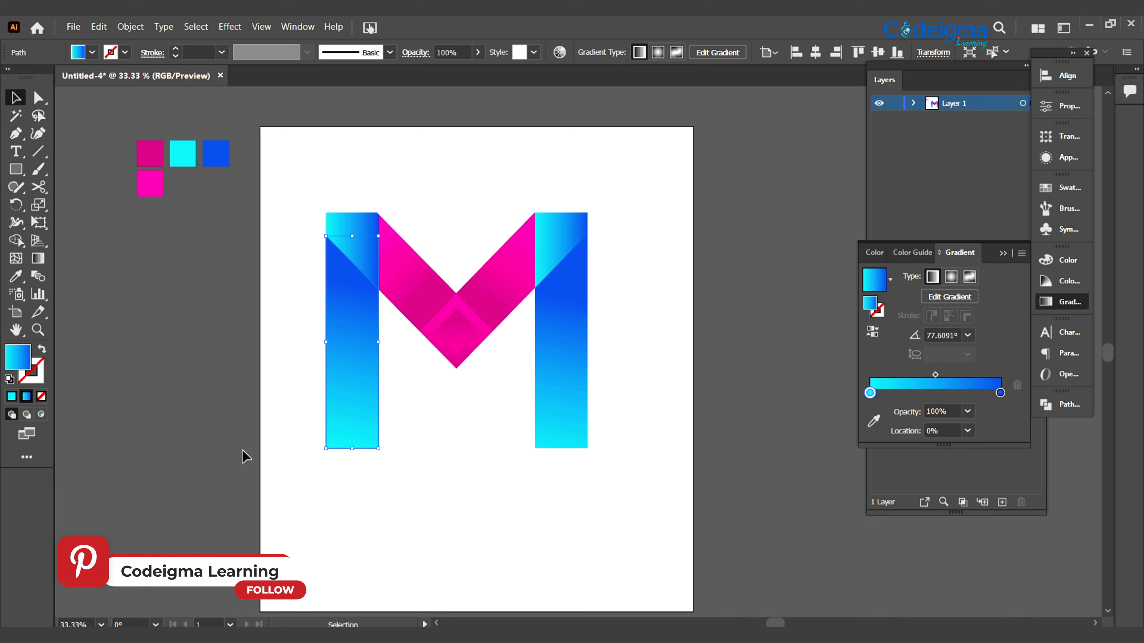
pyautogui.click(243, 451)
pyautogui.click(378, 448)
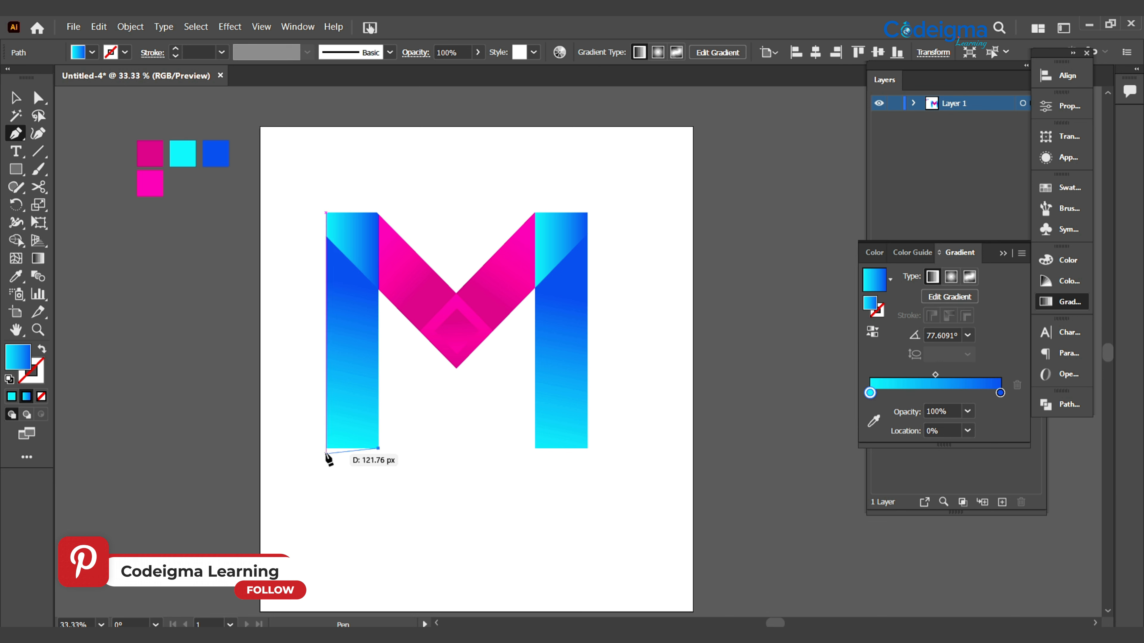
pyautogui.click(325, 448)
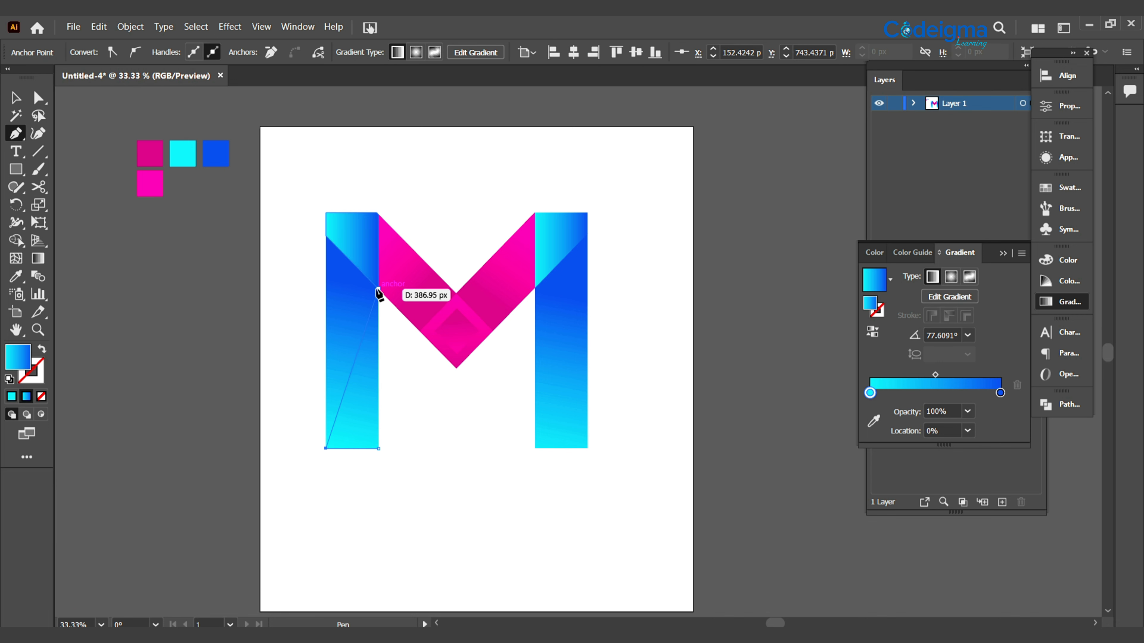
pyautogui.click(378, 289)
pyautogui.click(378, 449)
# Step: Redirect the left leg triangle's gradient diagonally from cyan at the lower right to blue at the upper left
pyautogui.press('g')
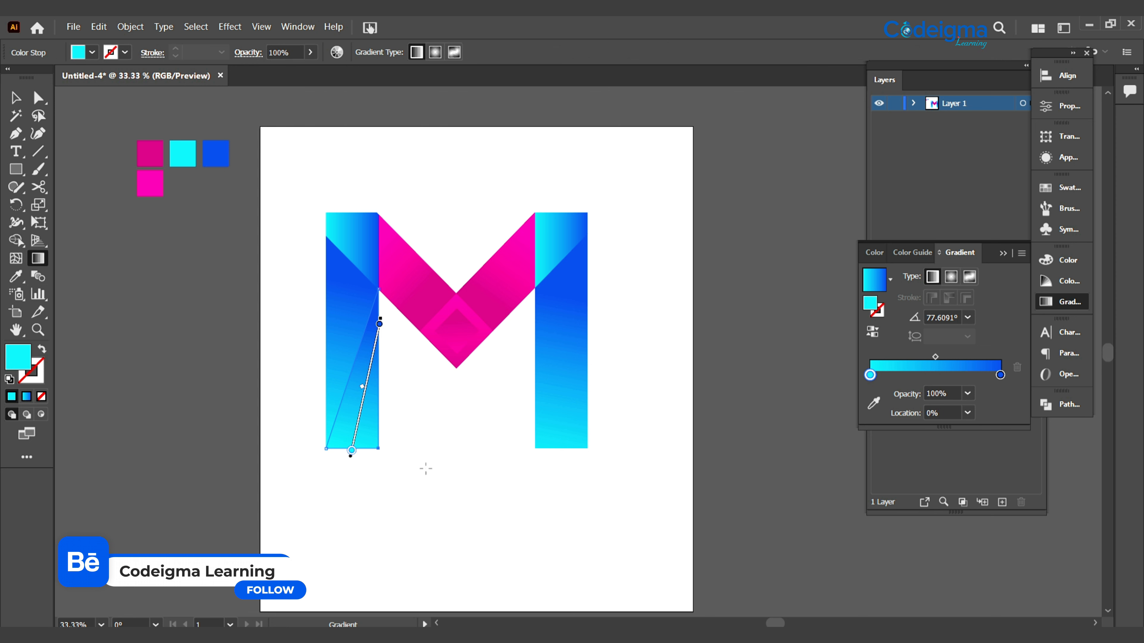
pyautogui.moveTo(401, 456); pyautogui.dragTo(341, 399)
pyautogui.press('v')
pyautogui.click(492, 501)
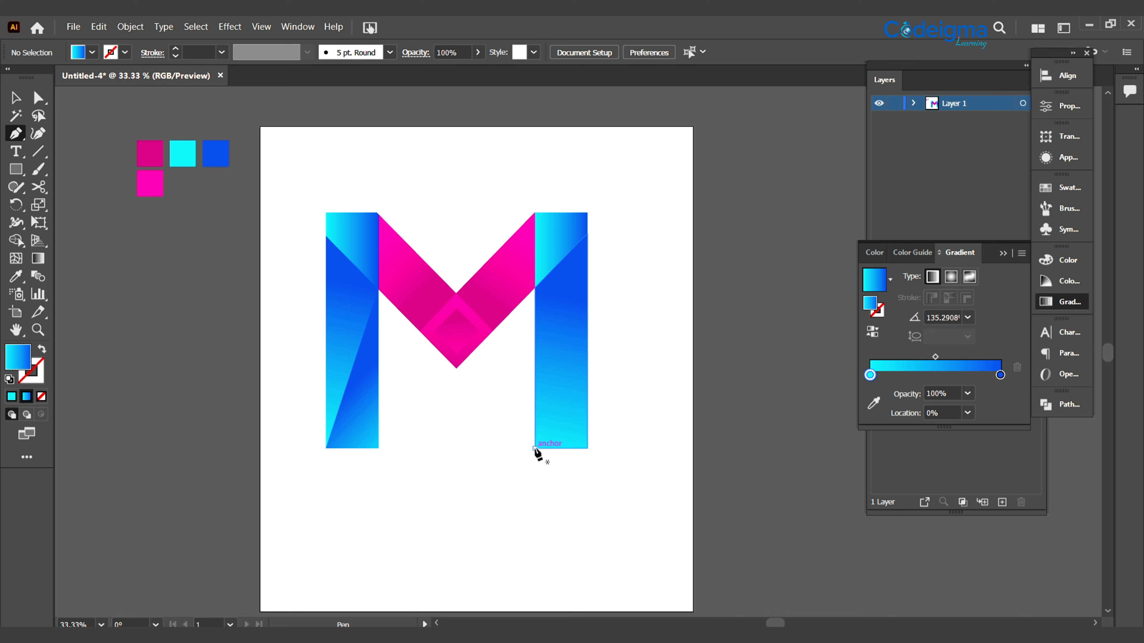
# Step: Draw a mirrored triangle over the right leg, joining its two base corners and the inner corner below the pink arm
pyautogui.click(535, 449)
pyautogui.click(587, 449)
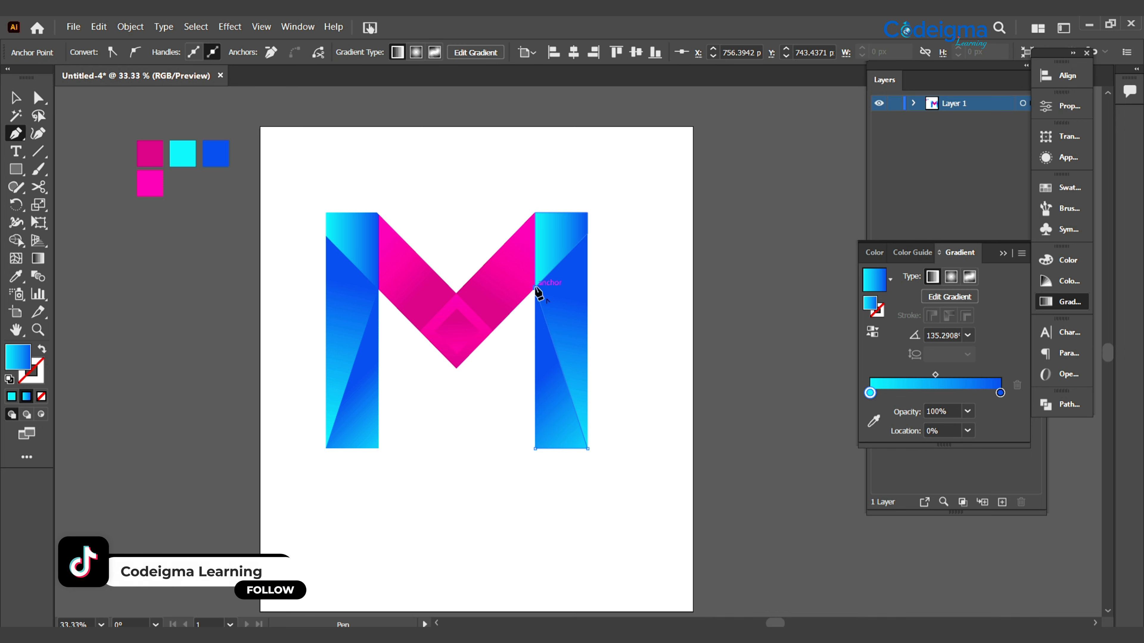
pyautogui.click(535, 288)
# Step: Redirect the right leg triangle's gradient diagonally from cyan at the lower left to blue at the upper right
pyautogui.click(38, 258)
pyautogui.moveTo(499, 432); pyautogui.dragTo(558, 376)
pyautogui.press('v')
pyautogui.click(521, 526)
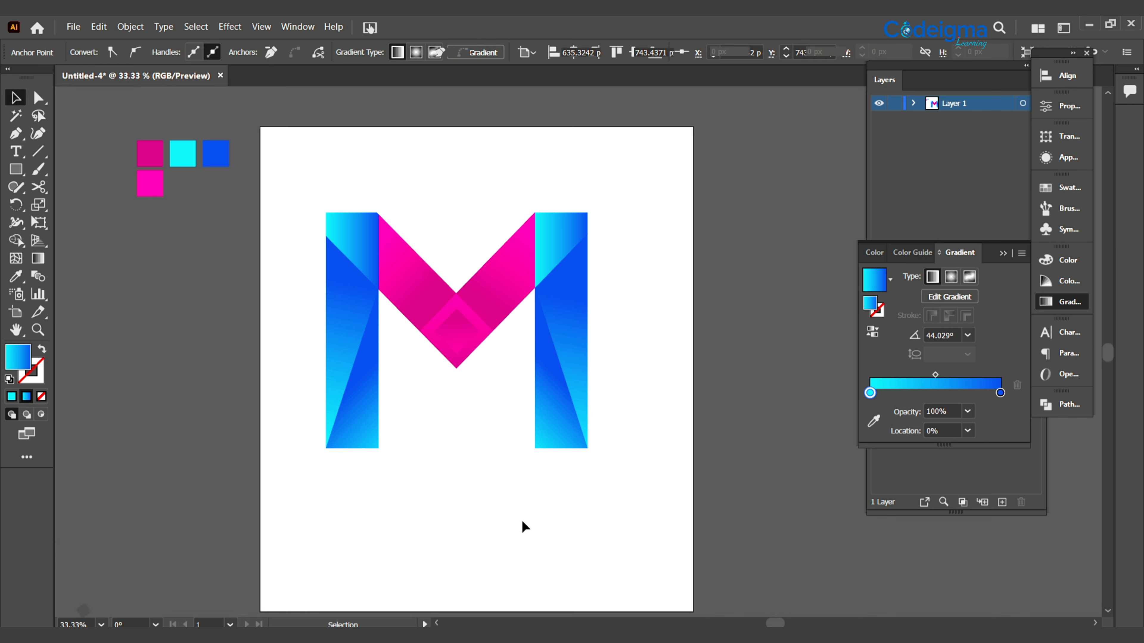
# Step: Draw a pink-gradient triangle with the Pen tool along the right arm's outer side, from its upper tip to the diamond's right corner
pyautogui.click(512, 298)
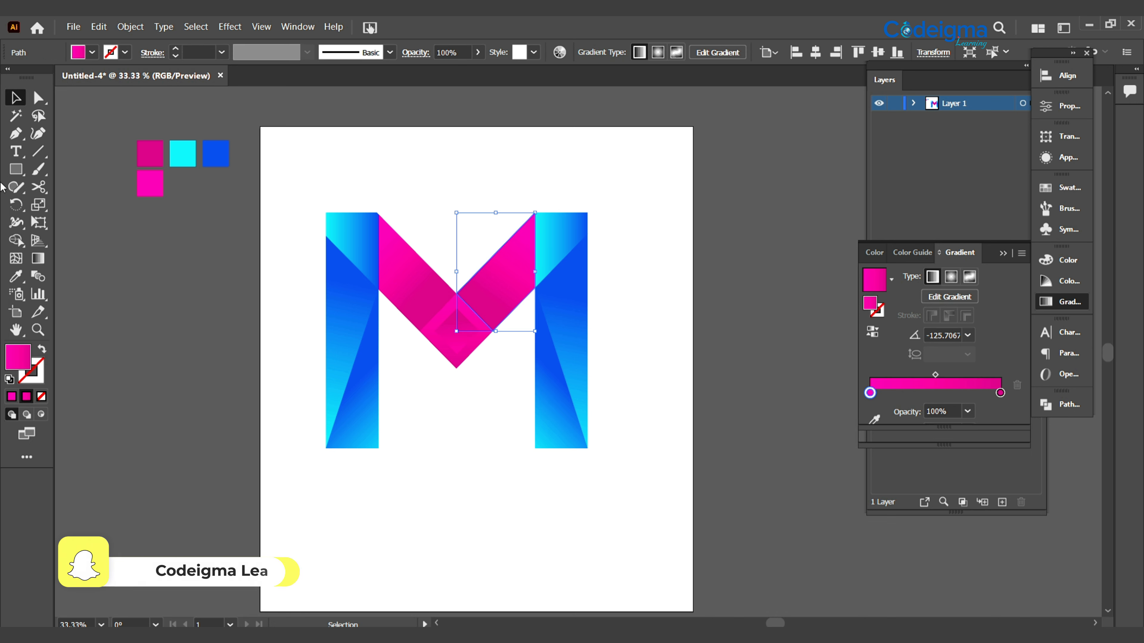
pyautogui.click(16, 133)
pyautogui.hotkey('ctrl', 'shift', 'a')
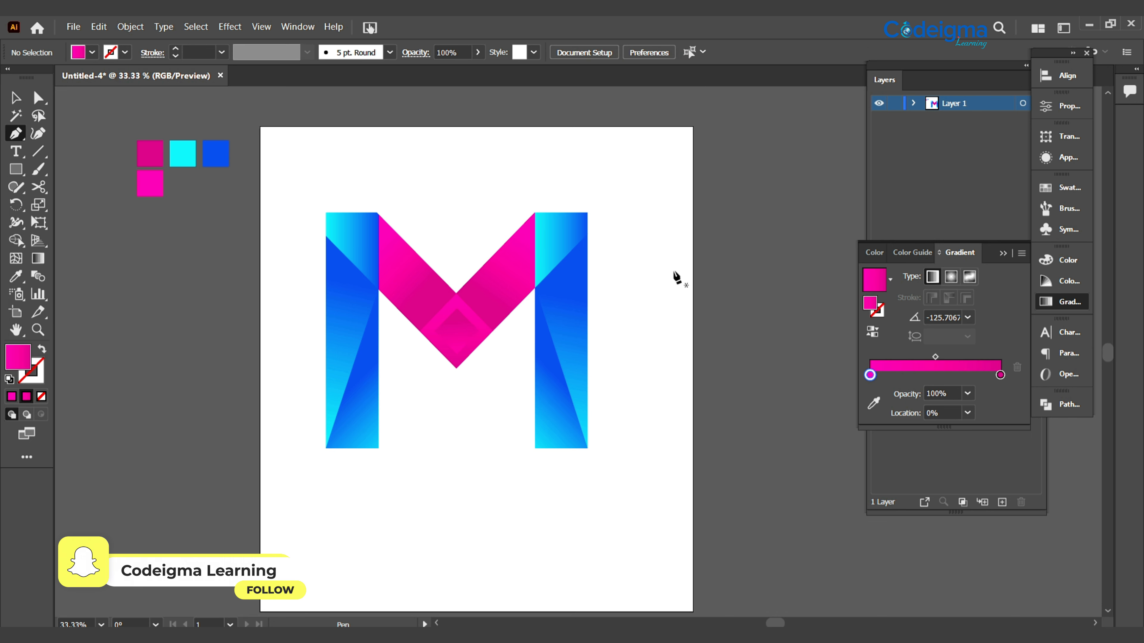
pyautogui.click(535, 213)
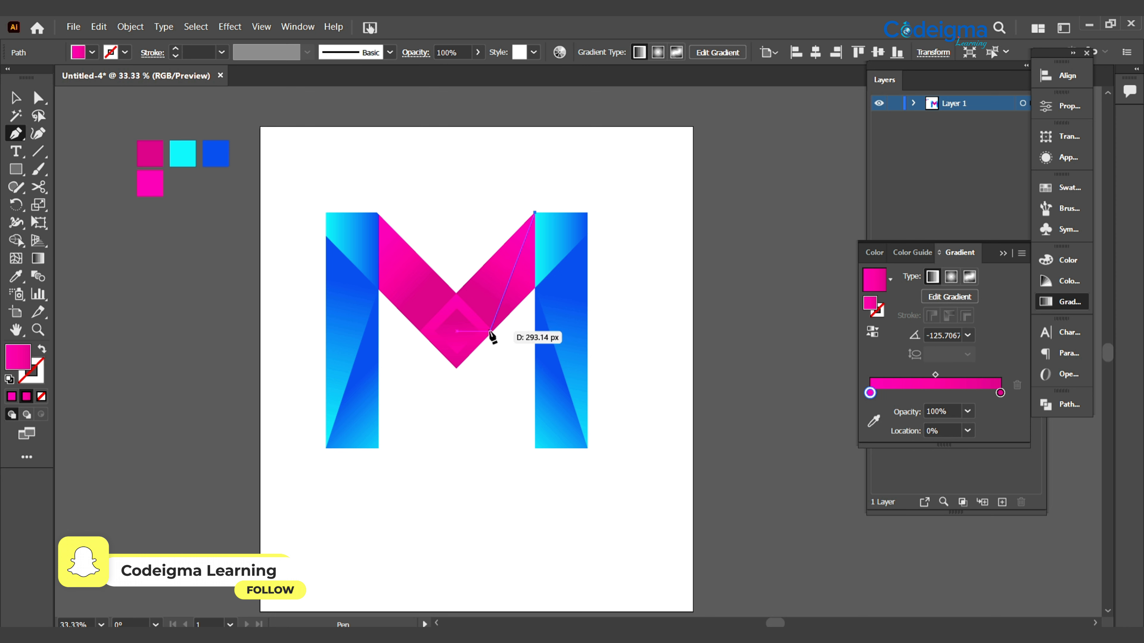
pyautogui.click(492, 331)
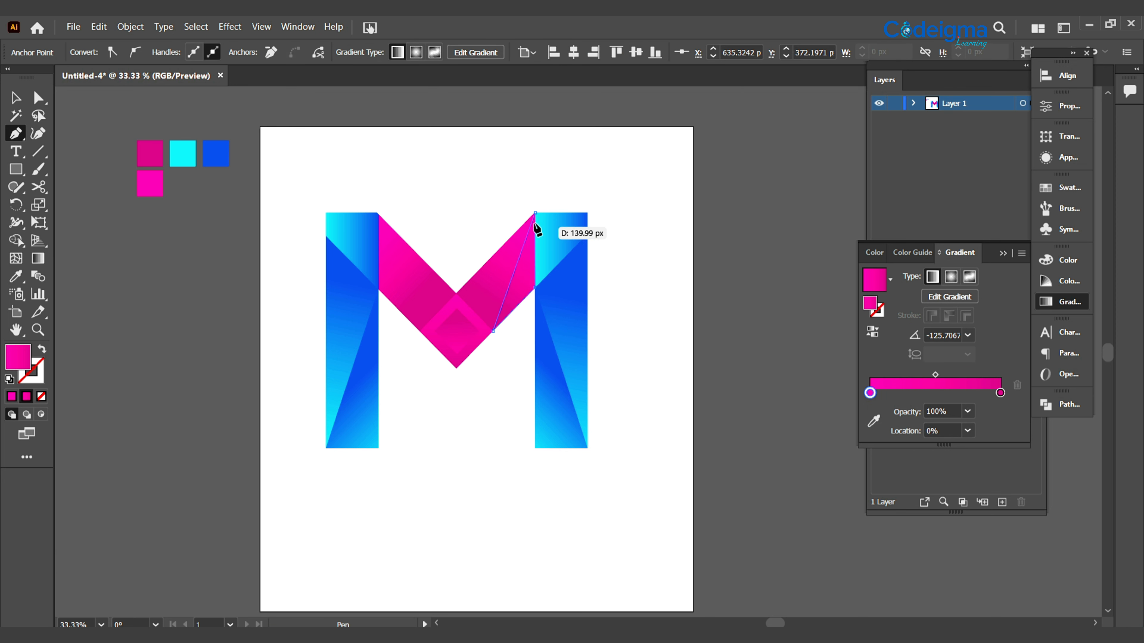
pyautogui.click(535, 214)
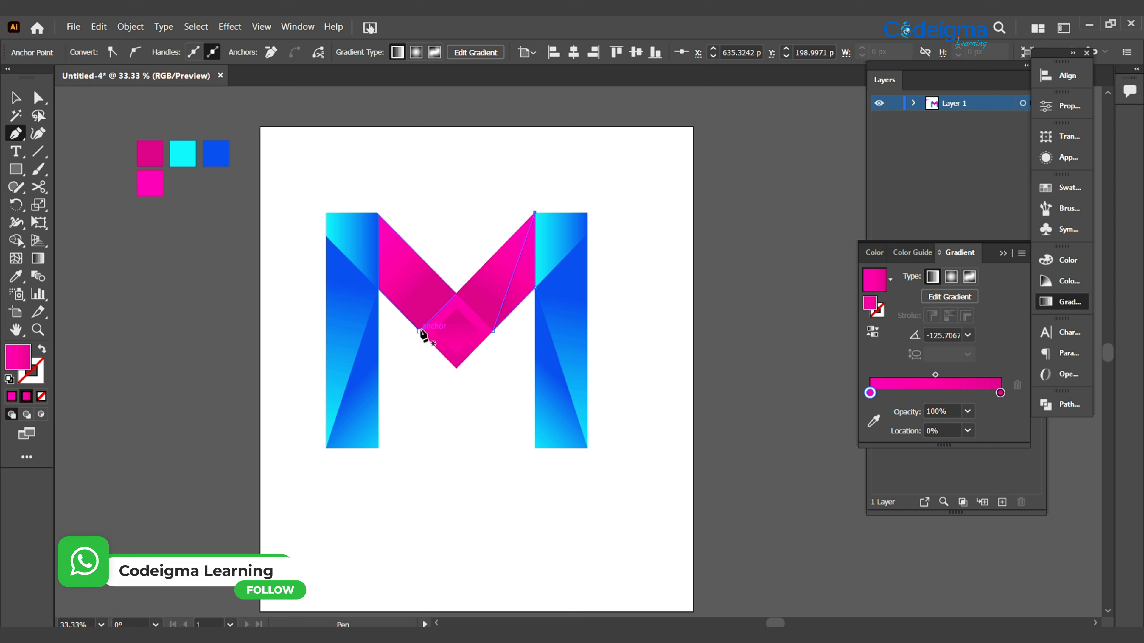
# Step: Draw a matching pink-gradient triangle along the left arm's outer side, from its upper tip to the diamond's left corner
pyautogui.click(378, 214)
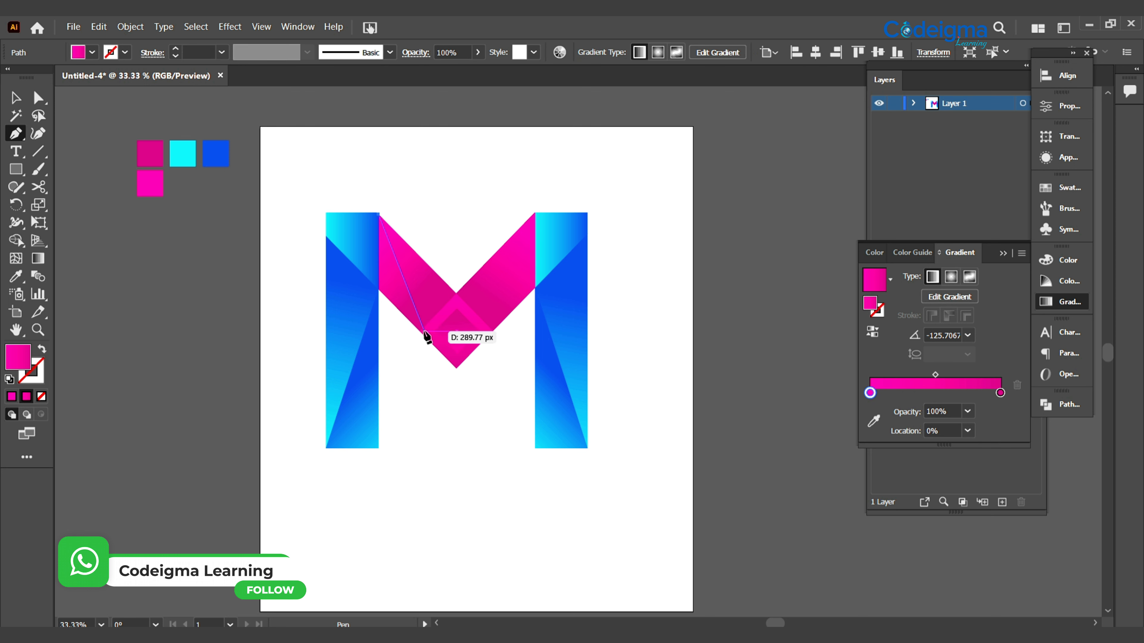
pyautogui.click(419, 331)
pyautogui.click(383, 293)
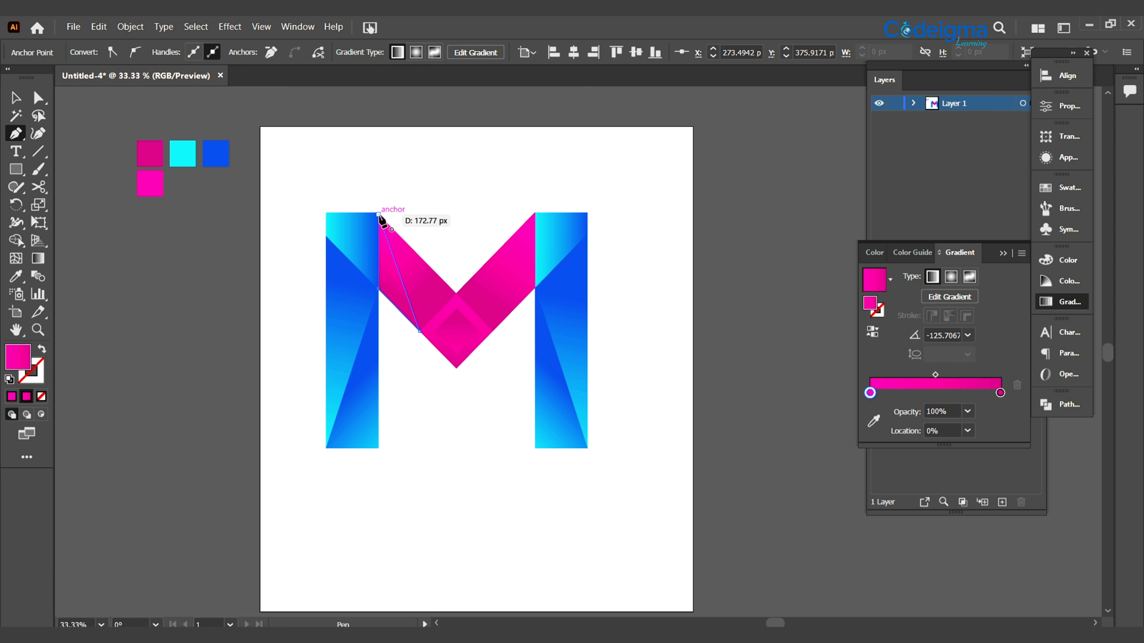
pyautogui.click(378, 215)
# Step: Redirect the left arm triangle's gradient to run straight up at 90° from bright pink to darker magenta
pyautogui.press('g')
pyautogui.moveTo(395, 341); pyautogui.dragTo(395, 277)
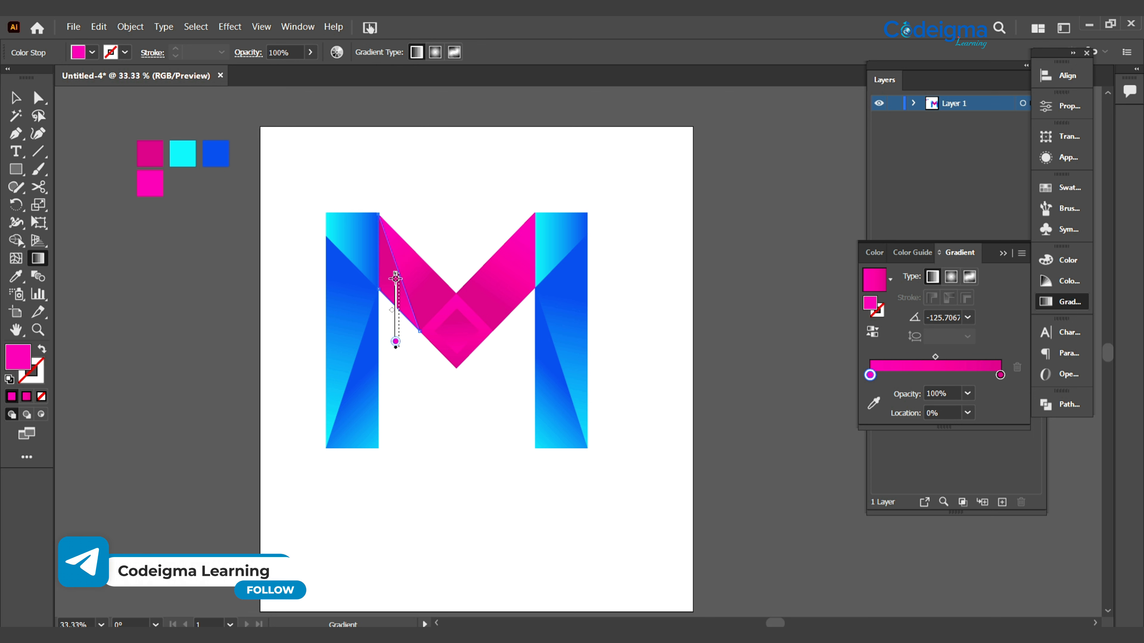
pyautogui.press('v')
pyautogui.click(505, 403)
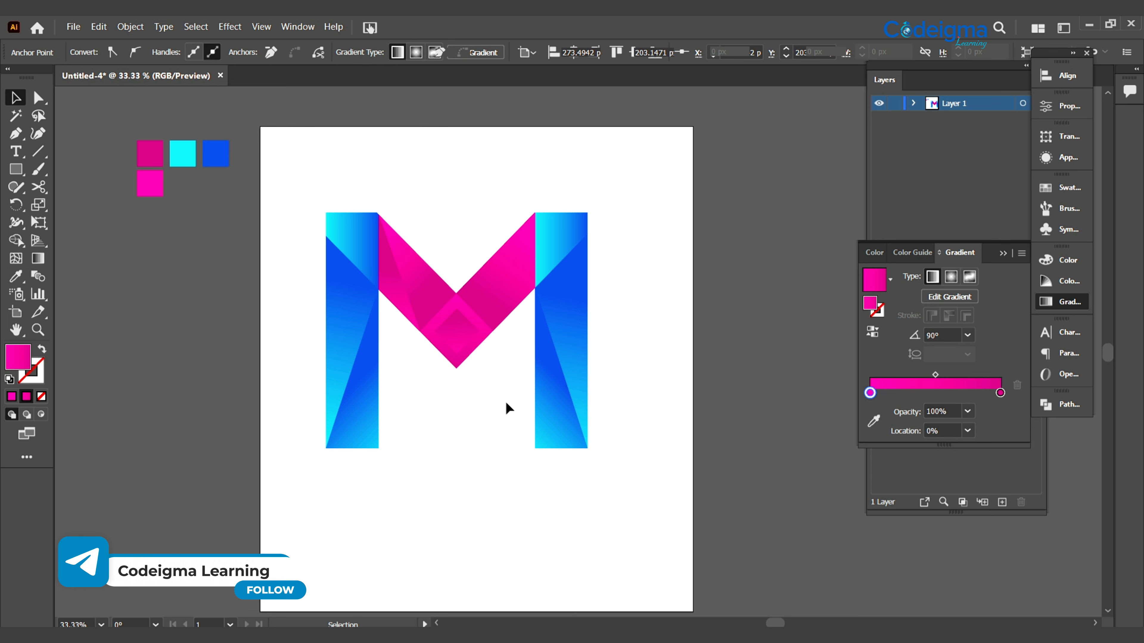
# Step: Redirect the right arm triangle's gradient upward at about 82.5°, from bright pink at the bottom to darker magenta at the top
pyautogui.click(508, 310)
pyautogui.press('g')
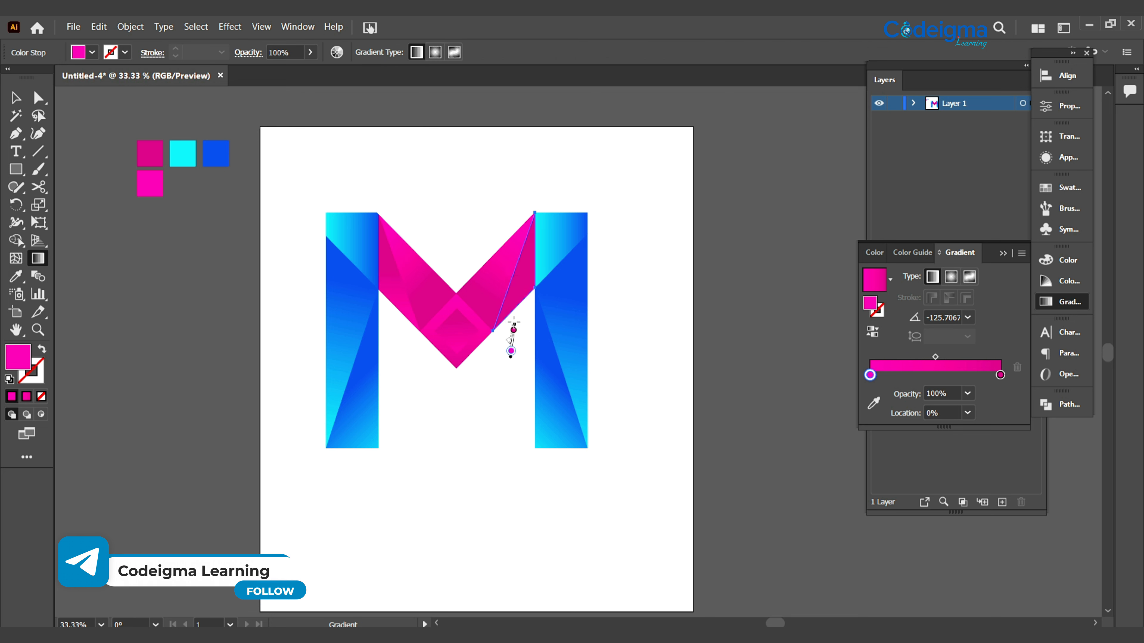
pyautogui.moveTo(511, 352); pyautogui.dragTo(522, 264)
pyautogui.press('v')
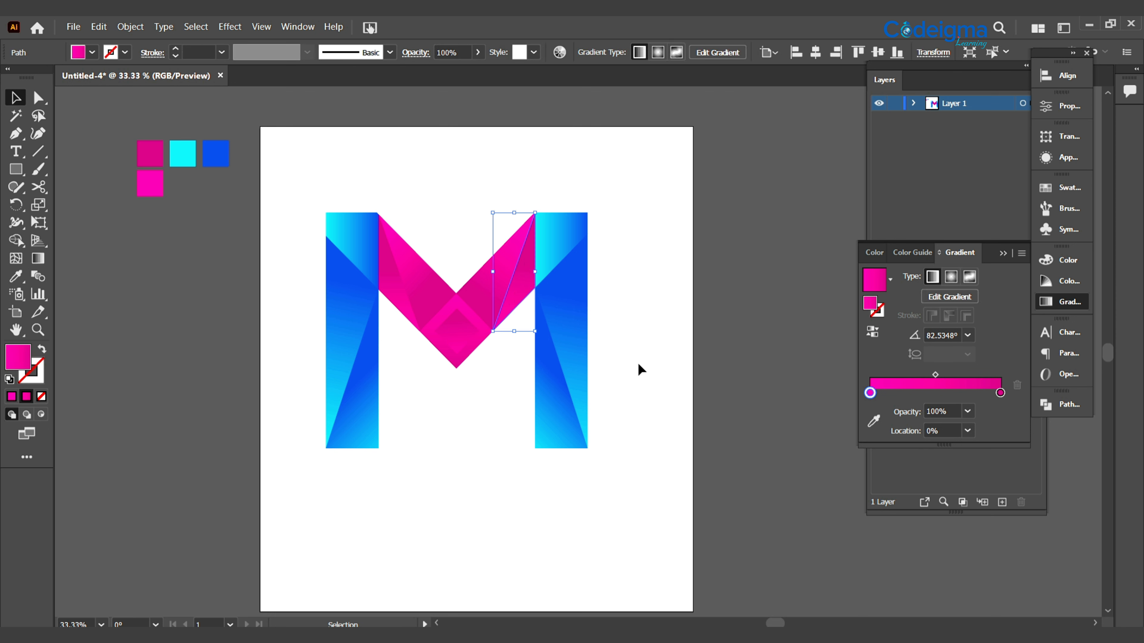
pyautogui.click(639, 369)
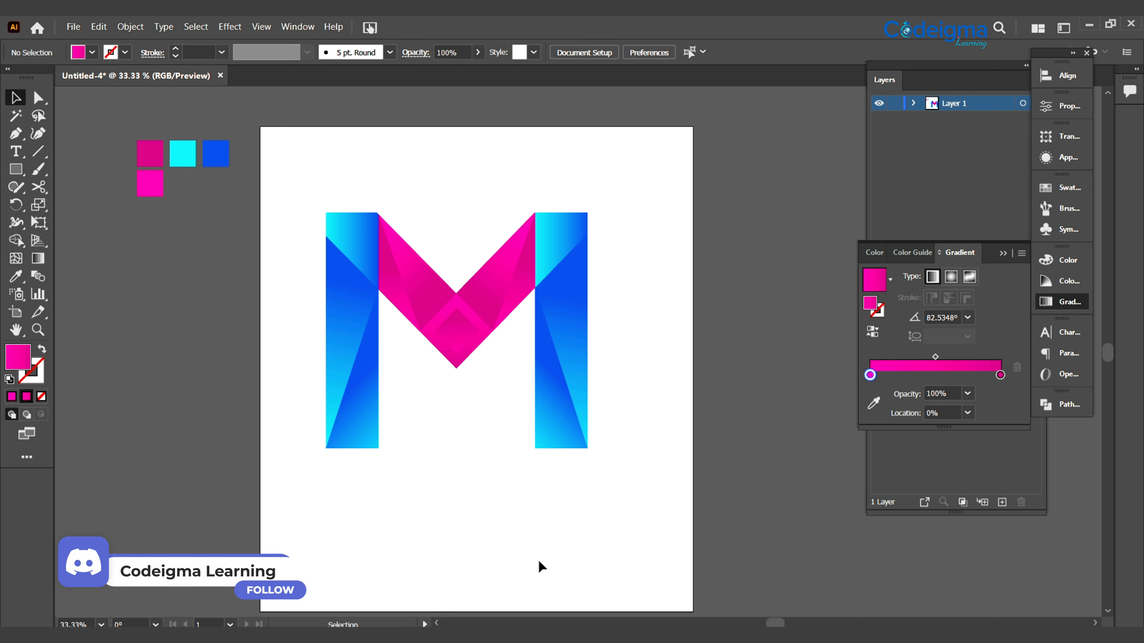
# Step: Draw a cyan-blue gradient triangle with the Pen tool on the left leg's top block, from its inner upper corner to the slanted edge
pyautogui.click(363, 248)
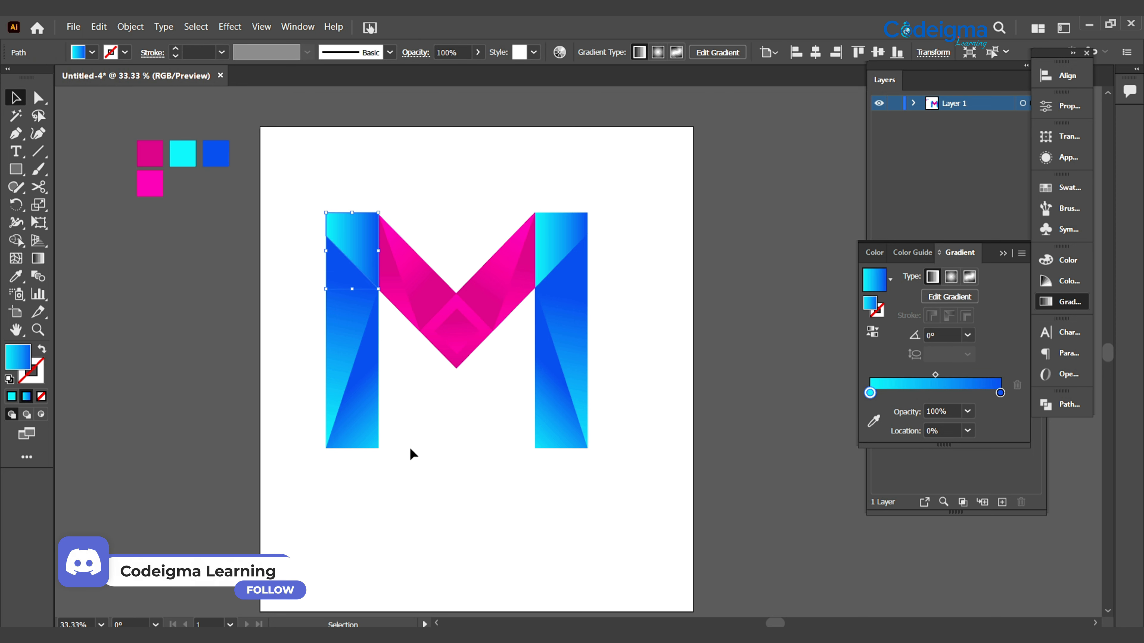
pyautogui.click(409, 455)
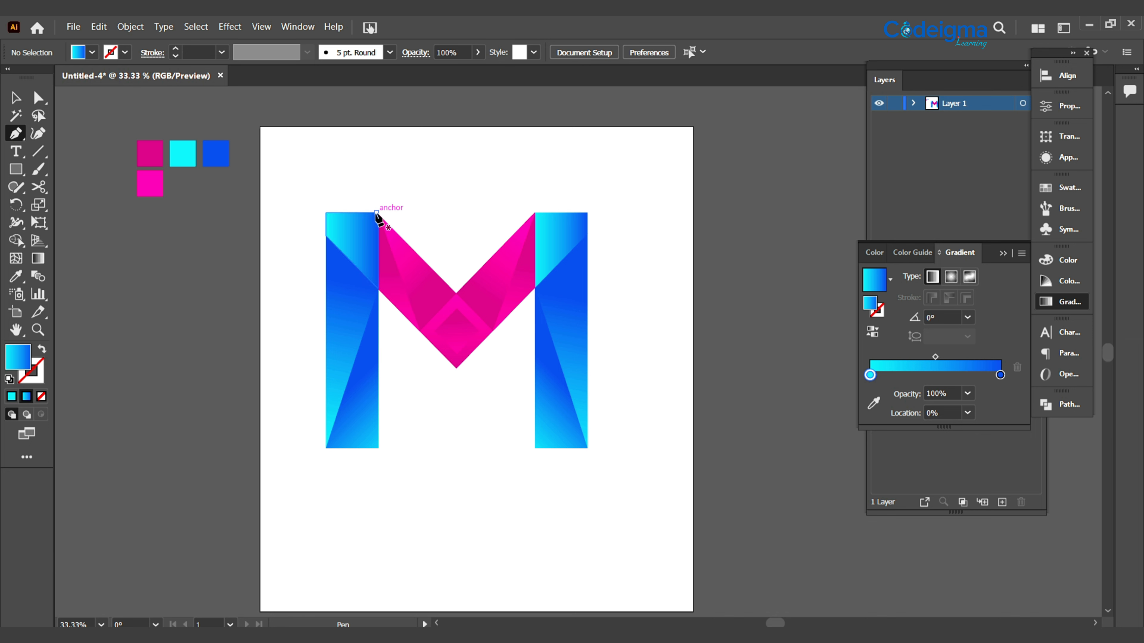
pyautogui.click(377, 214)
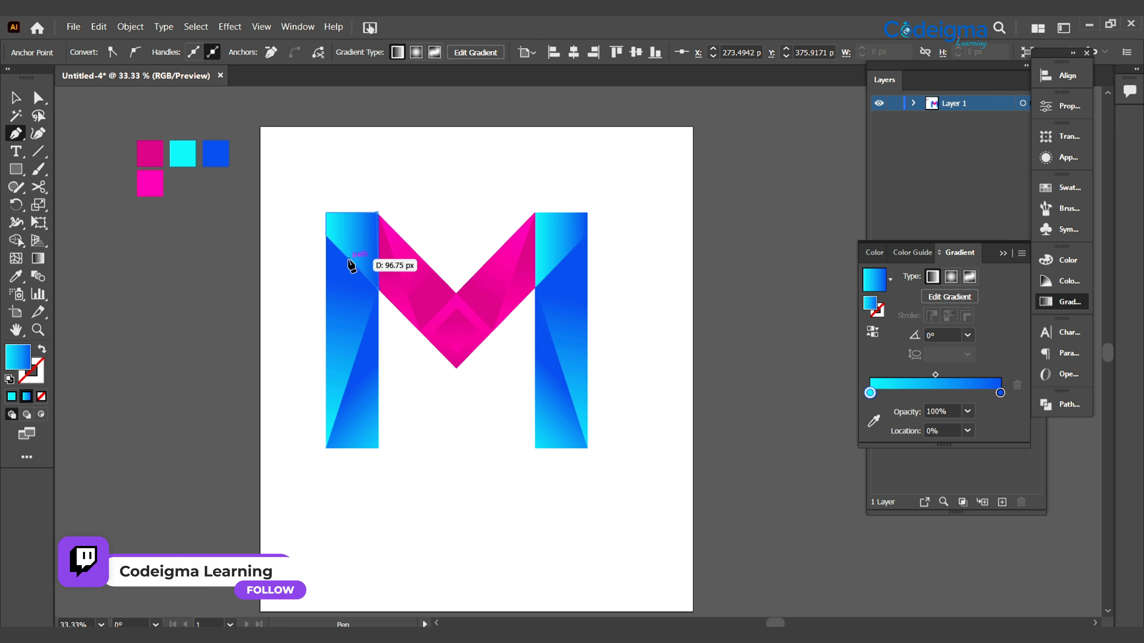
pyautogui.click(348, 260)
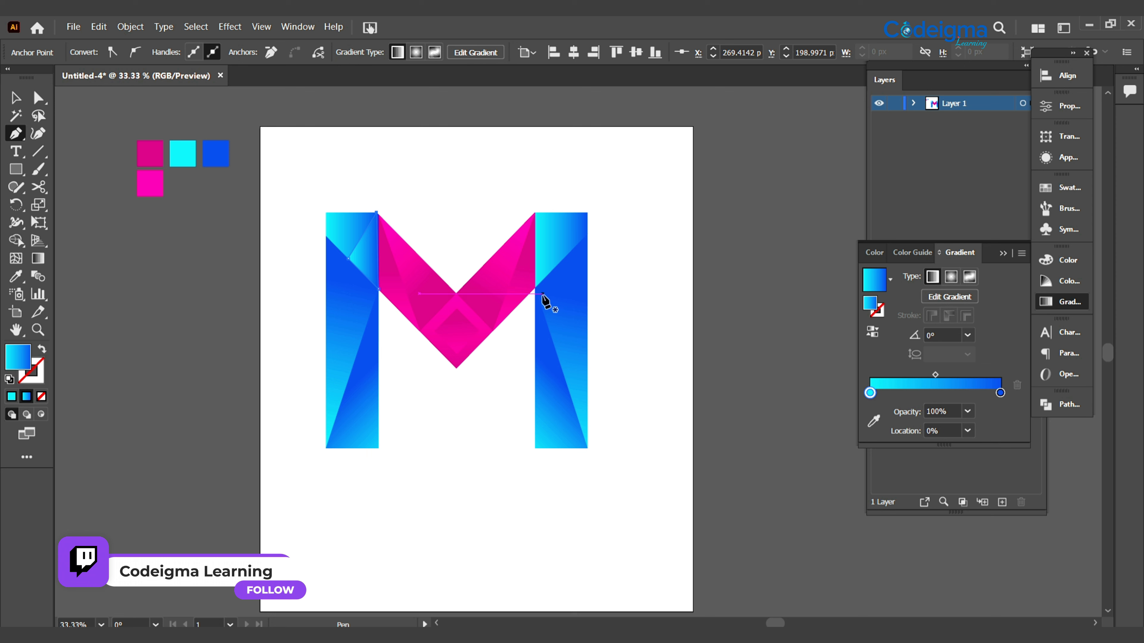
# Step: Draw a matching cyan-blue gradient triangle on the right leg's top block, between its inner side and the slanted edge
pyautogui.click(536, 213)
pyautogui.click(536, 288)
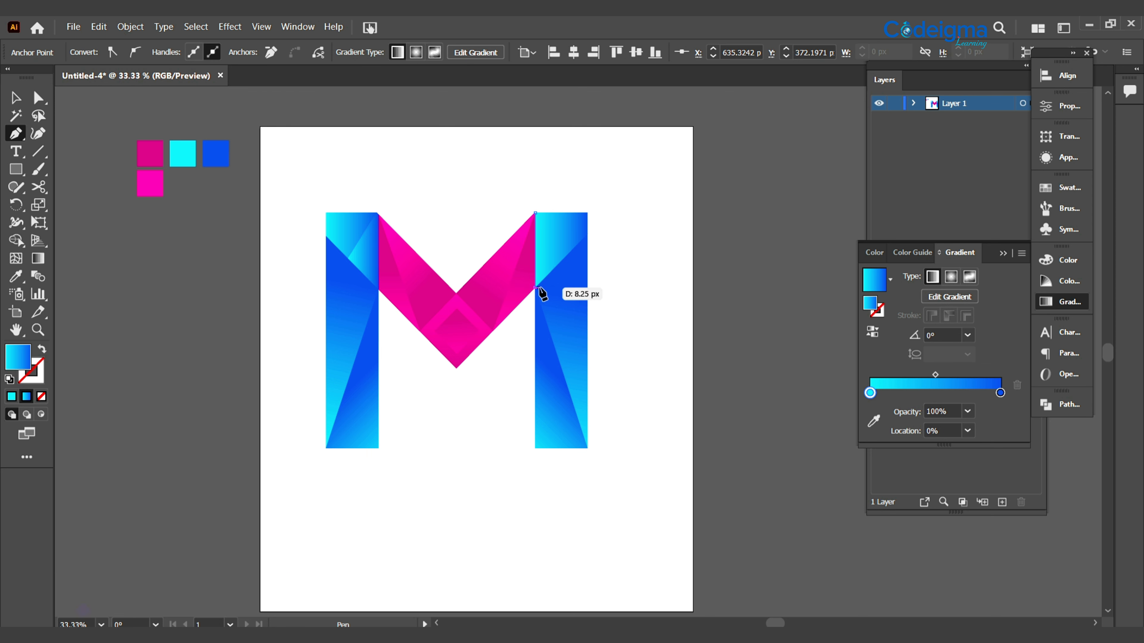
pyautogui.click(567, 257)
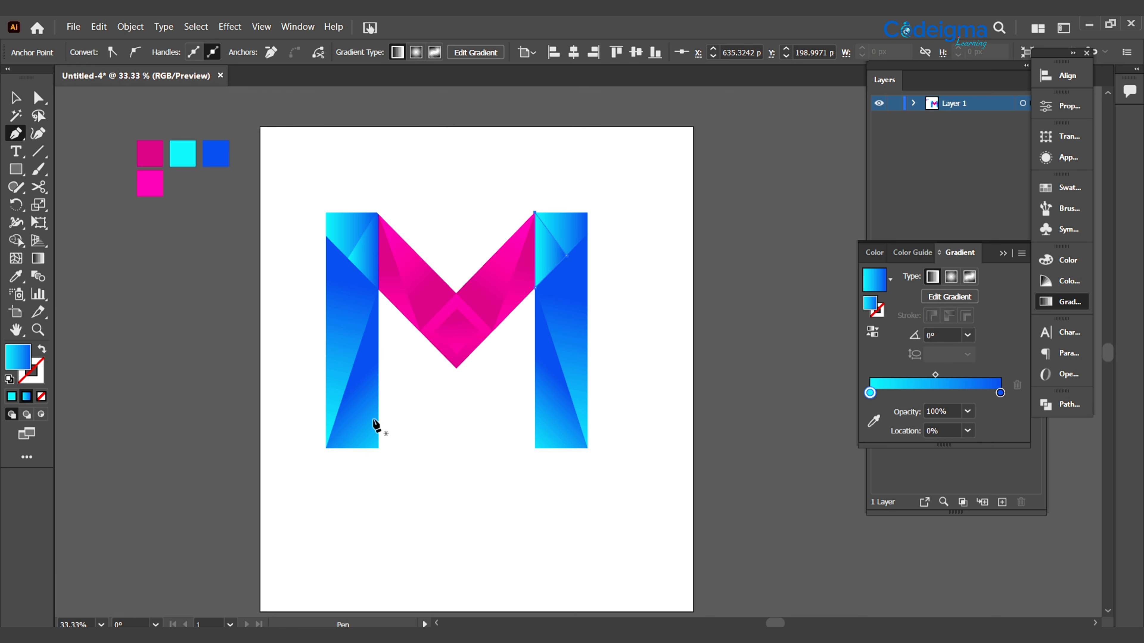
pyautogui.click(13, 97)
pyautogui.click(607, 530)
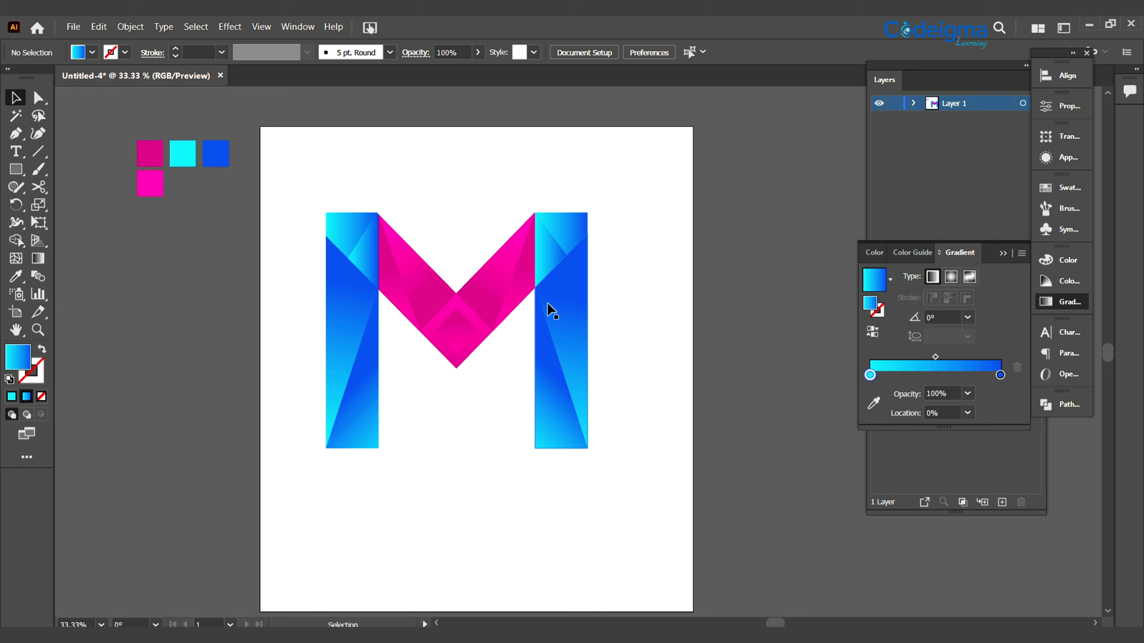
# Step: Redirect the right top block triangle's gradient diagonally at about 50.5°, from cyan at the lower left to blue at the upper right
pyautogui.click(542, 255)
pyautogui.click(39, 257)
pyautogui.moveTo(522, 274); pyautogui.dragTo(547, 244)
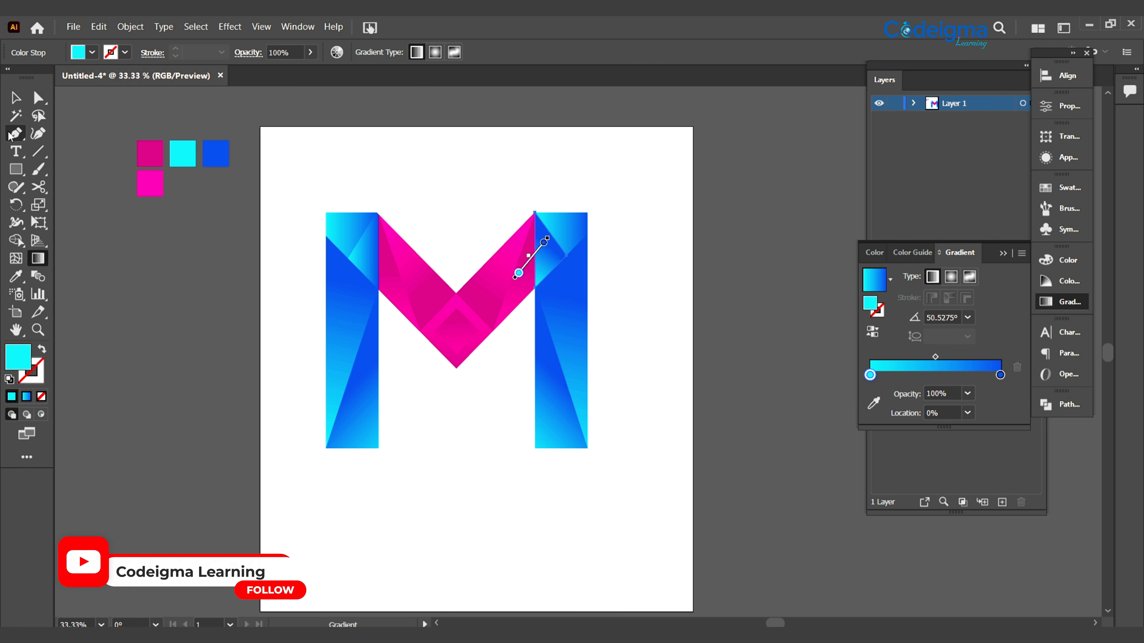
pyautogui.click(15, 97)
pyautogui.click(270, 317)
# Step: Redirect the left top block triangle's gradient diagonally at about 137.4°, from cyan at the lower right to blue at the upper left
pyautogui.click(366, 258)
pyautogui.click(38, 258)
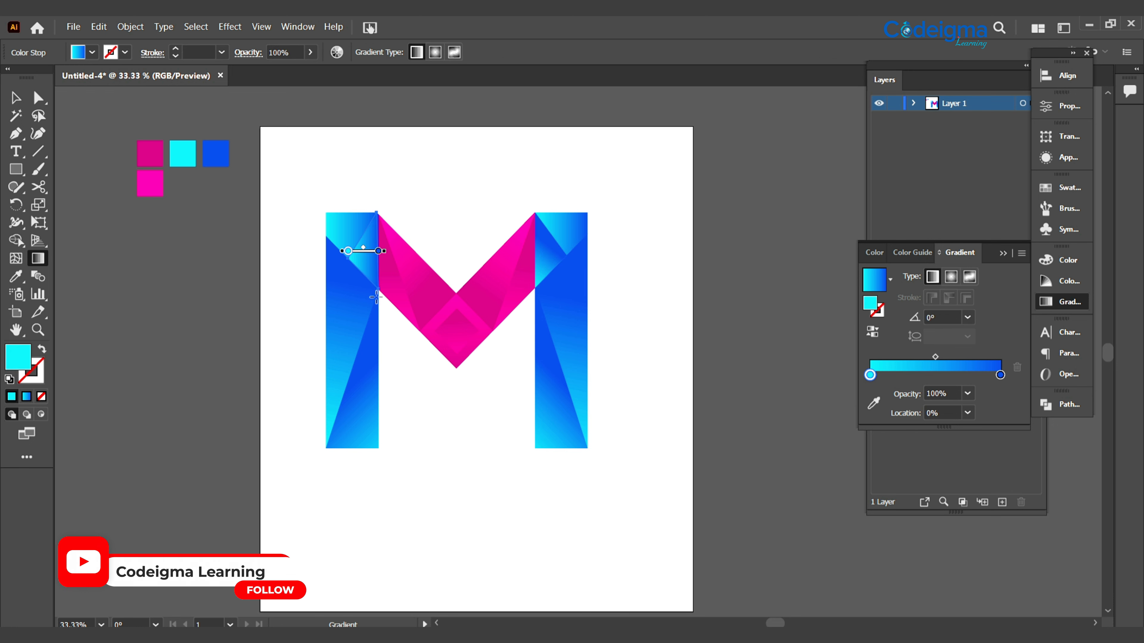
pyautogui.moveTo(386, 284); pyautogui.dragTo(356, 257)
pyautogui.press('v')
pyautogui.click(485, 583)
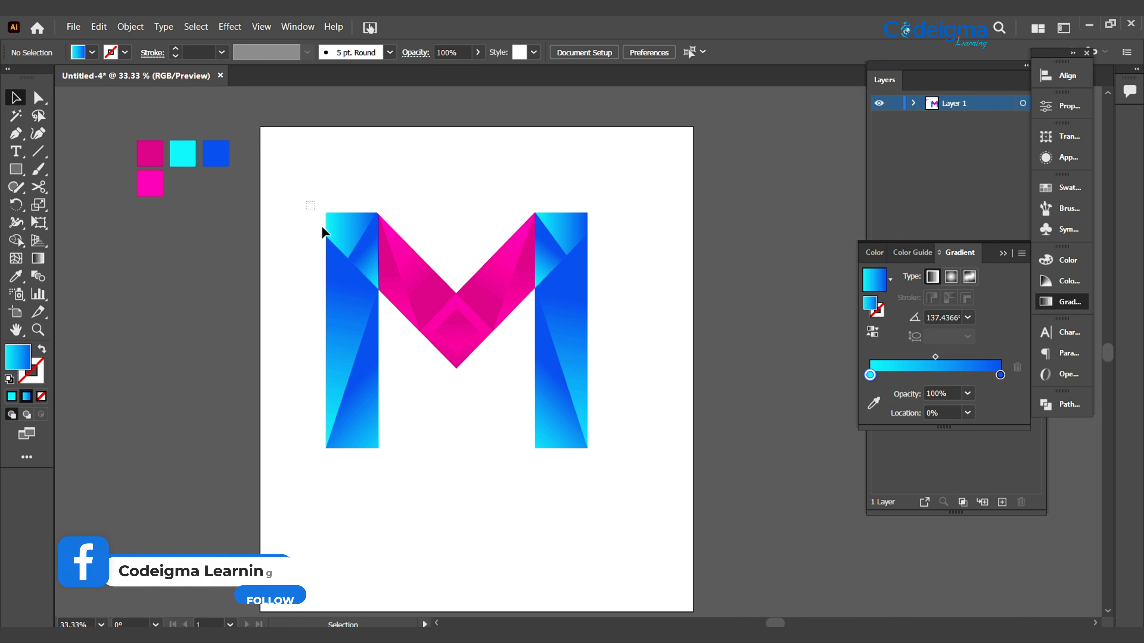
# Step: Group all parts of the M and apply a Multiply drop shadow with 40% opacity, 5 px X and Y offsets and 3 px blur
pyautogui.moveTo(309, 203); pyautogui.dragTo(659, 506)
pyautogui.hotkey('ctrl', 'g')
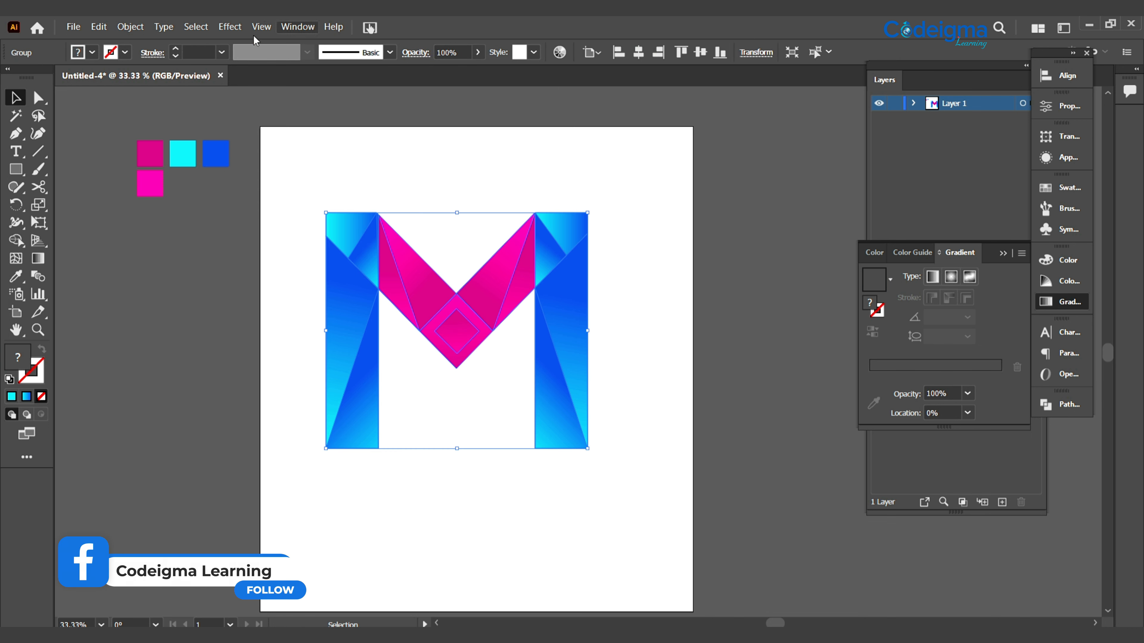
pyautogui.click(230, 27)
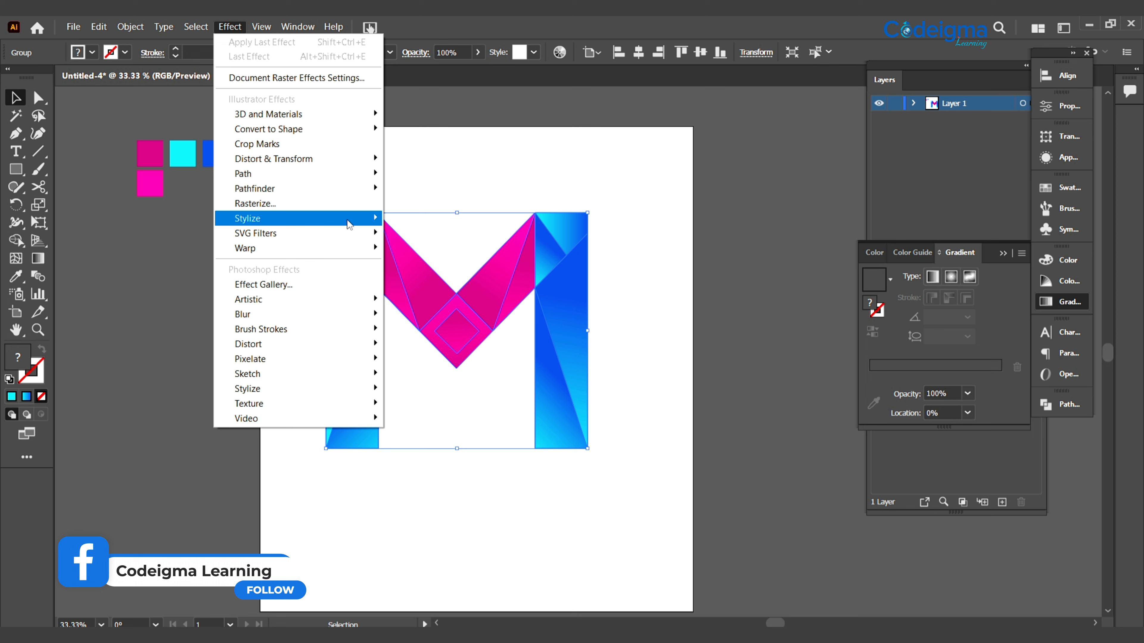
pyautogui.moveTo(350, 224)
pyautogui.click(433, 218)
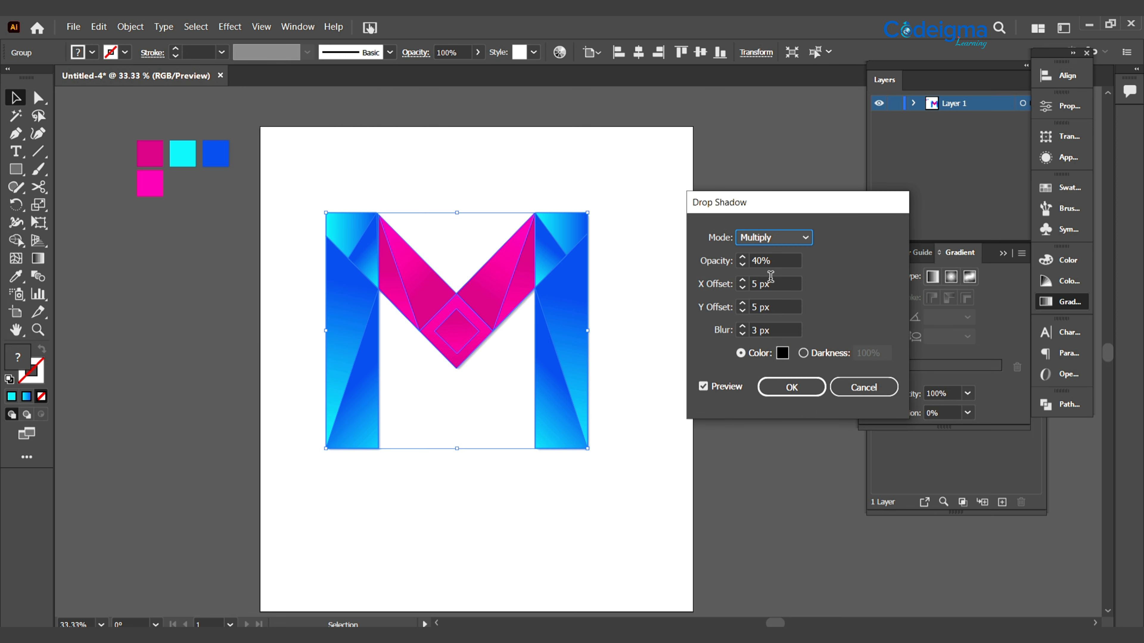
pyautogui.click(791, 387)
pyautogui.click(582, 539)
# Step: Move the grouped M logo about 26 px right and 67 px up on the artboard, and activate the Rectangle tool
pyautogui.moveTo(572, 427); pyautogui.dragTo(582, 395)
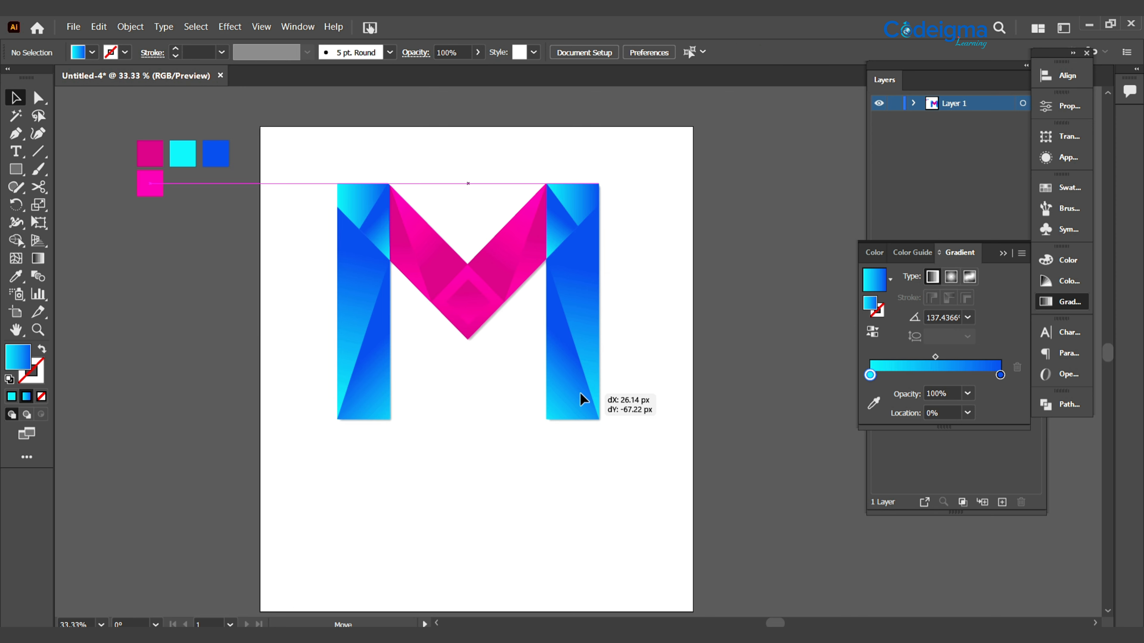
pyautogui.click(63, 343)
pyautogui.press('m')
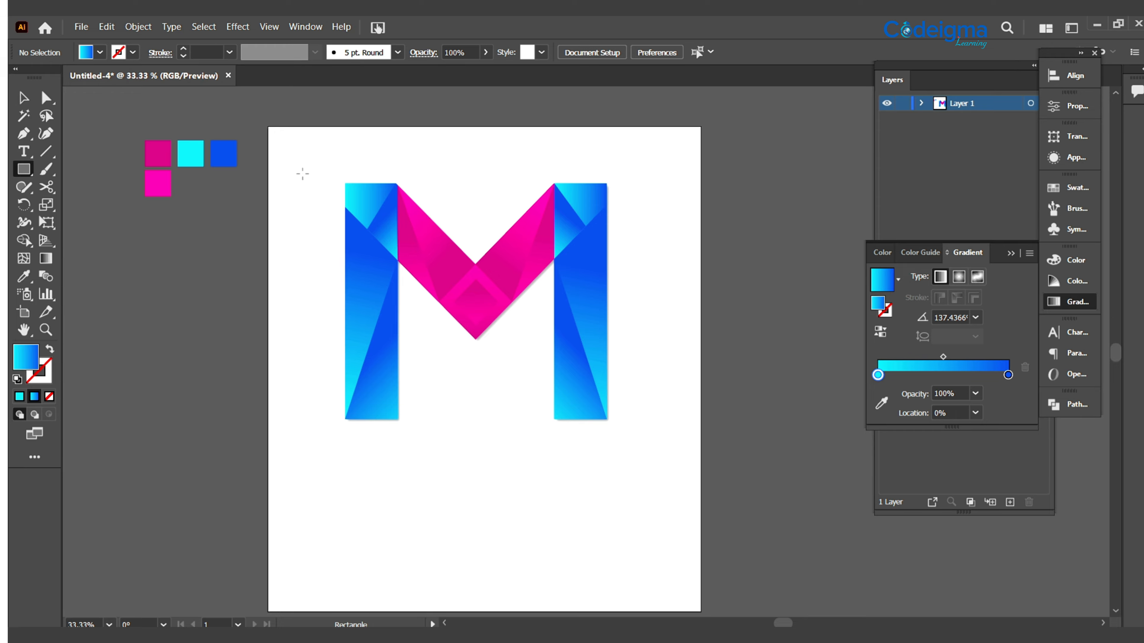